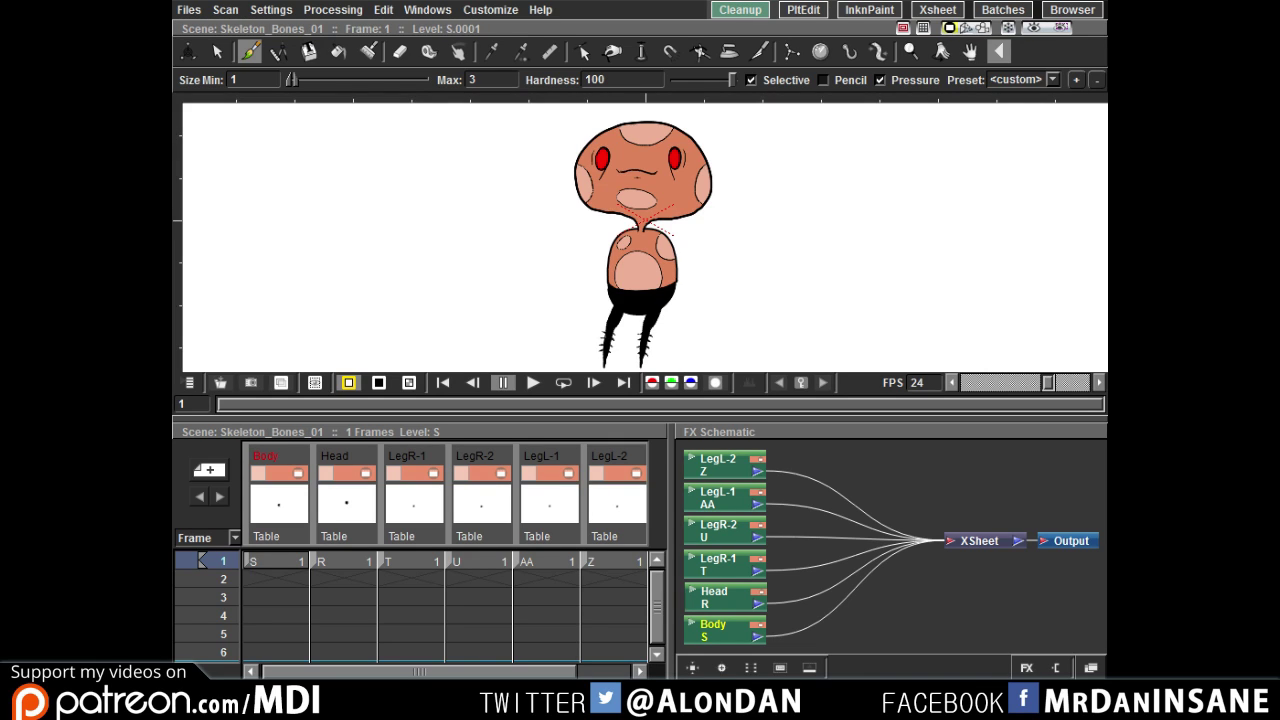
# - Switch from the Brush tool to the Selection tool with its shortcut key
pyautogui.press('s')
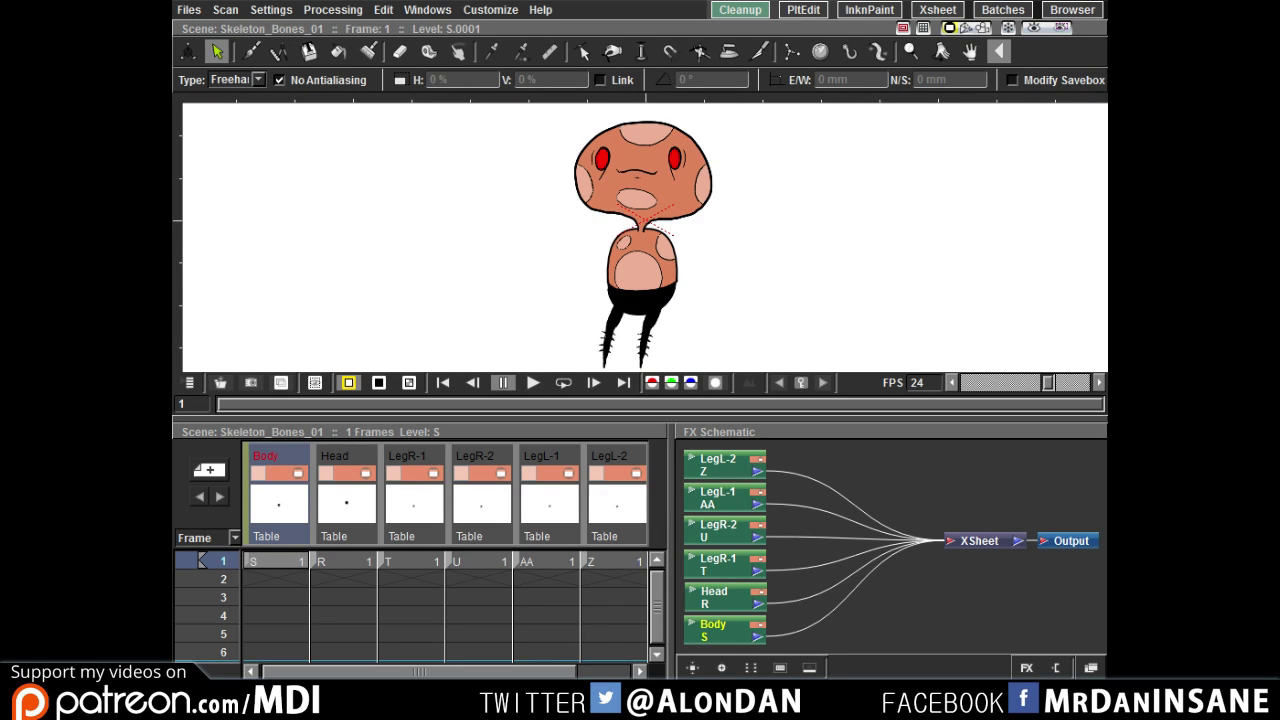
pyautogui.click(281, 476)
pyautogui.click(281, 476)
pyautogui.click(369, 464)
pyautogui.click(347, 474)
pyautogui.click(347, 474)
pyautogui.click(421, 478)
pyautogui.click(421, 478)
pyautogui.click(481, 477)
pyautogui.click(481, 477)
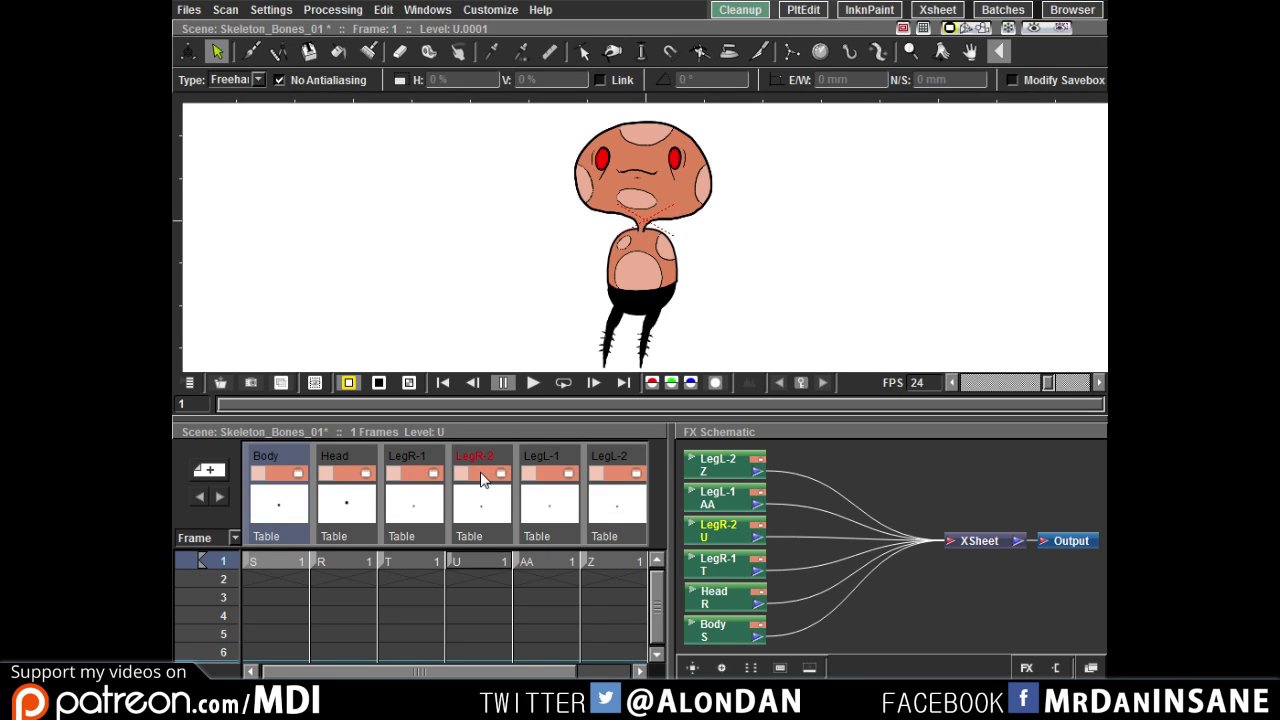
pyautogui.click(549, 477)
pyautogui.click(549, 477)
pyautogui.click(617, 478)
pyautogui.click(617, 478)
pyautogui.click(617, 478)
pyautogui.click(617, 484)
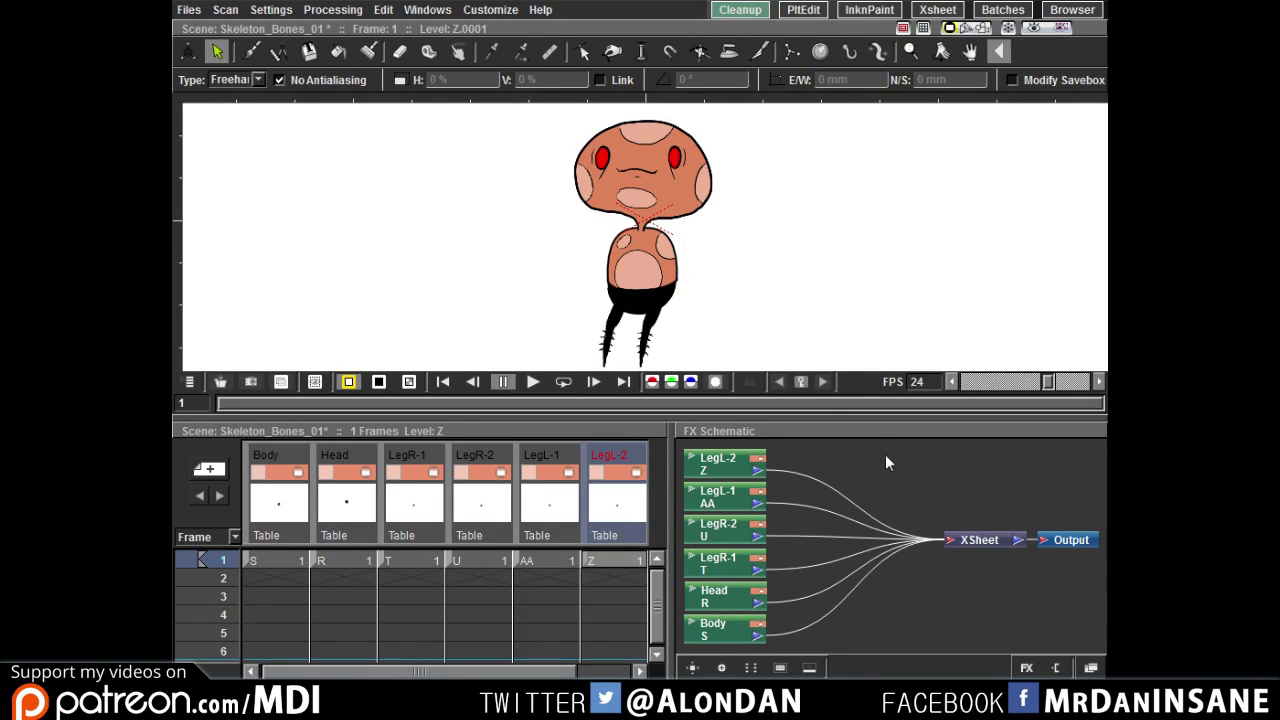
# - Toggle the schematic panel to show the Stage Schematic hierarchy
pyautogui.click(1090, 668)
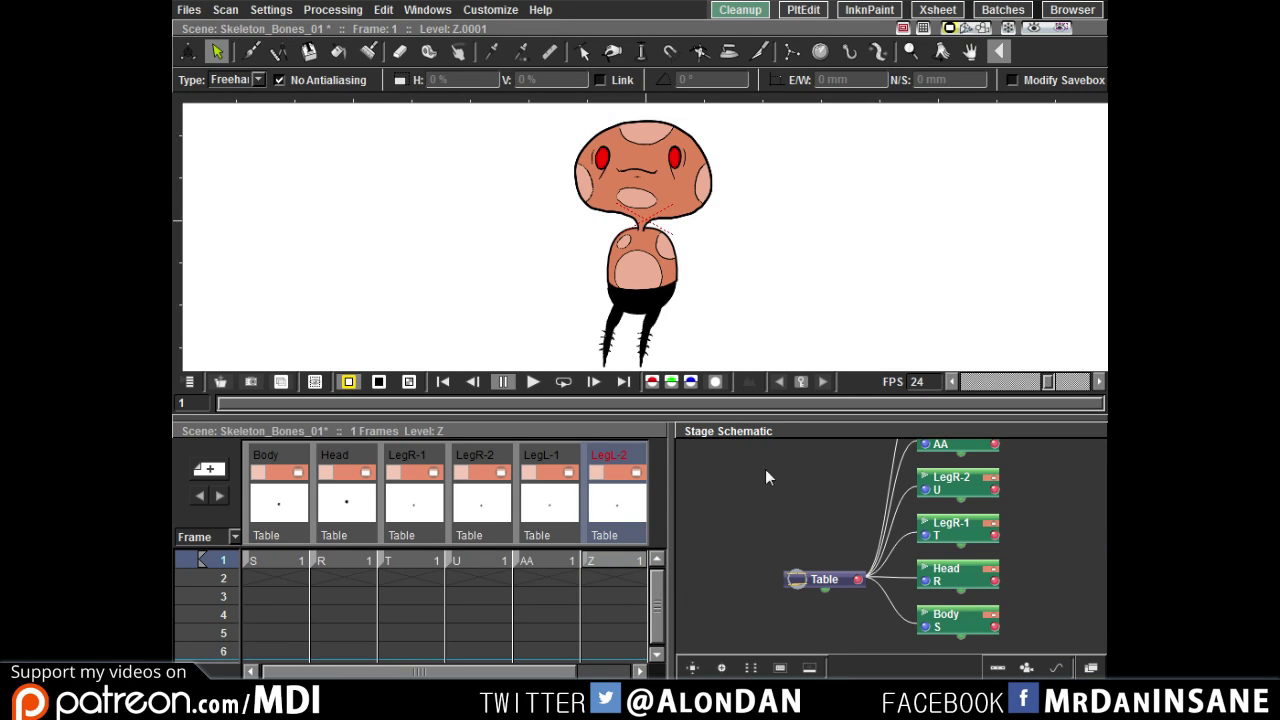
pyautogui.click(1090, 667)
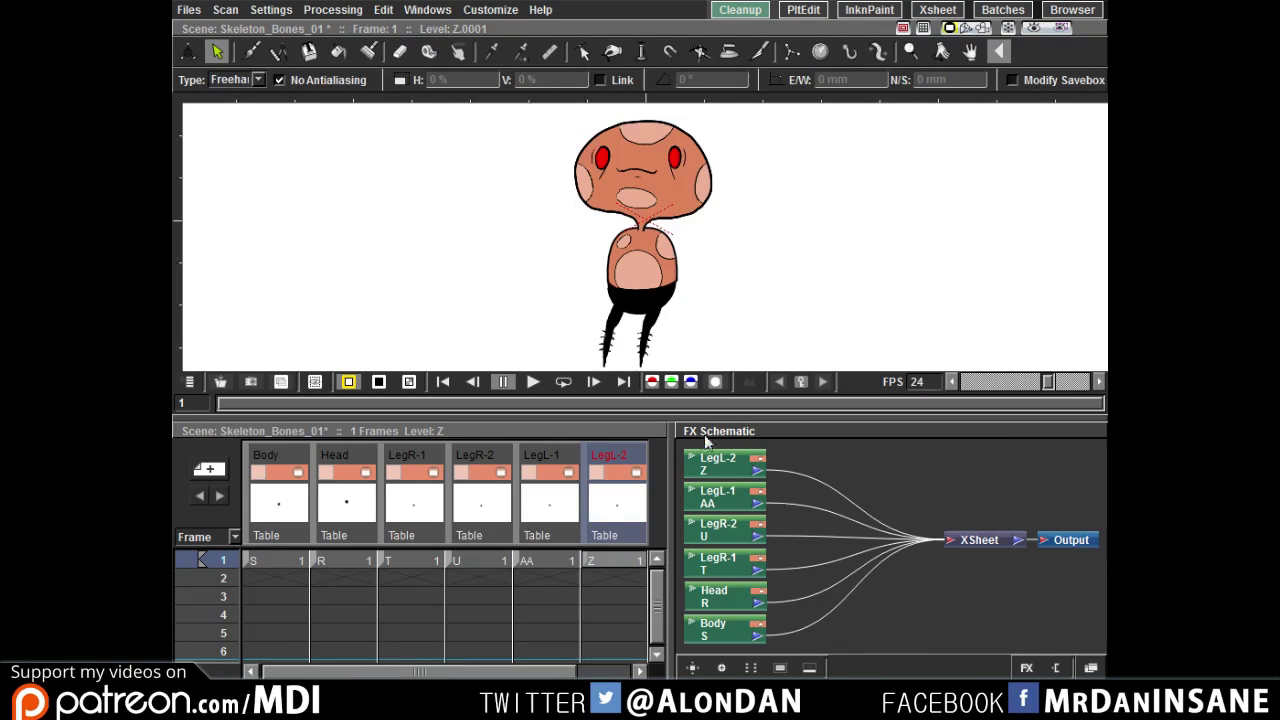
pyautogui.click(1090, 667)
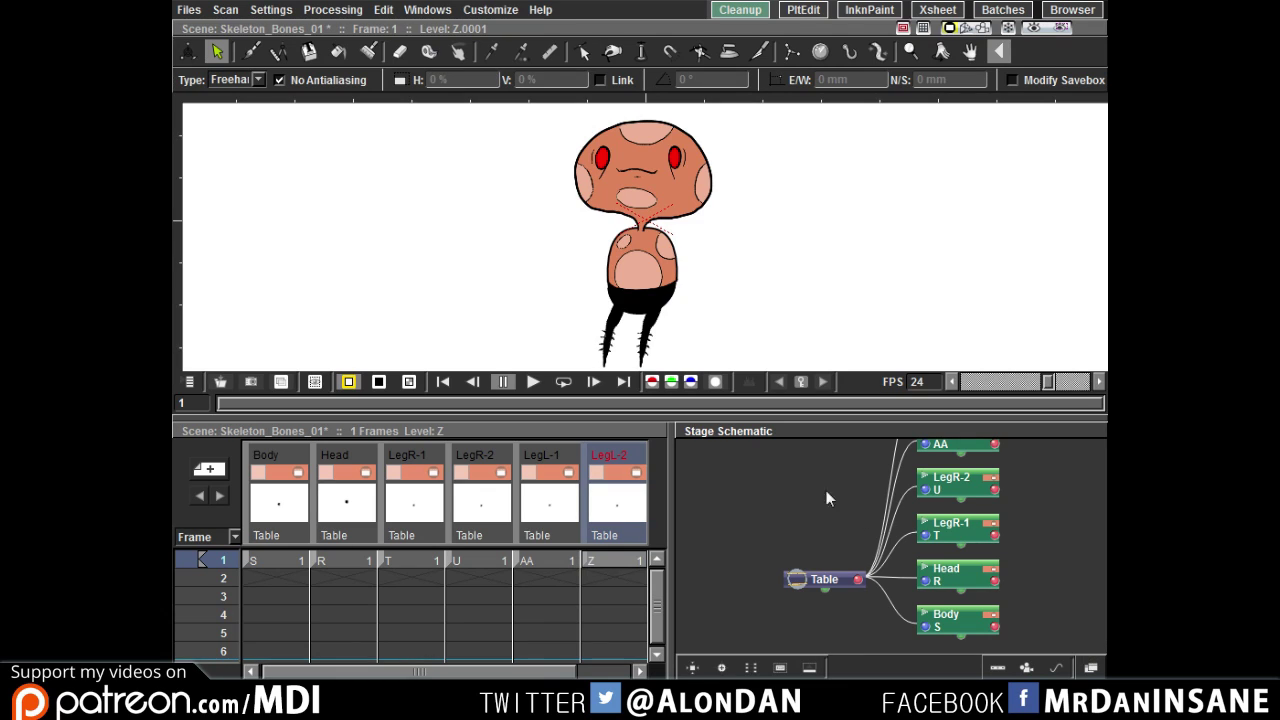
# - Open the Schematic as a floating window from Windows > Other Windows
pyautogui.click(436, 12)
pyautogui.moveTo(478, 114)
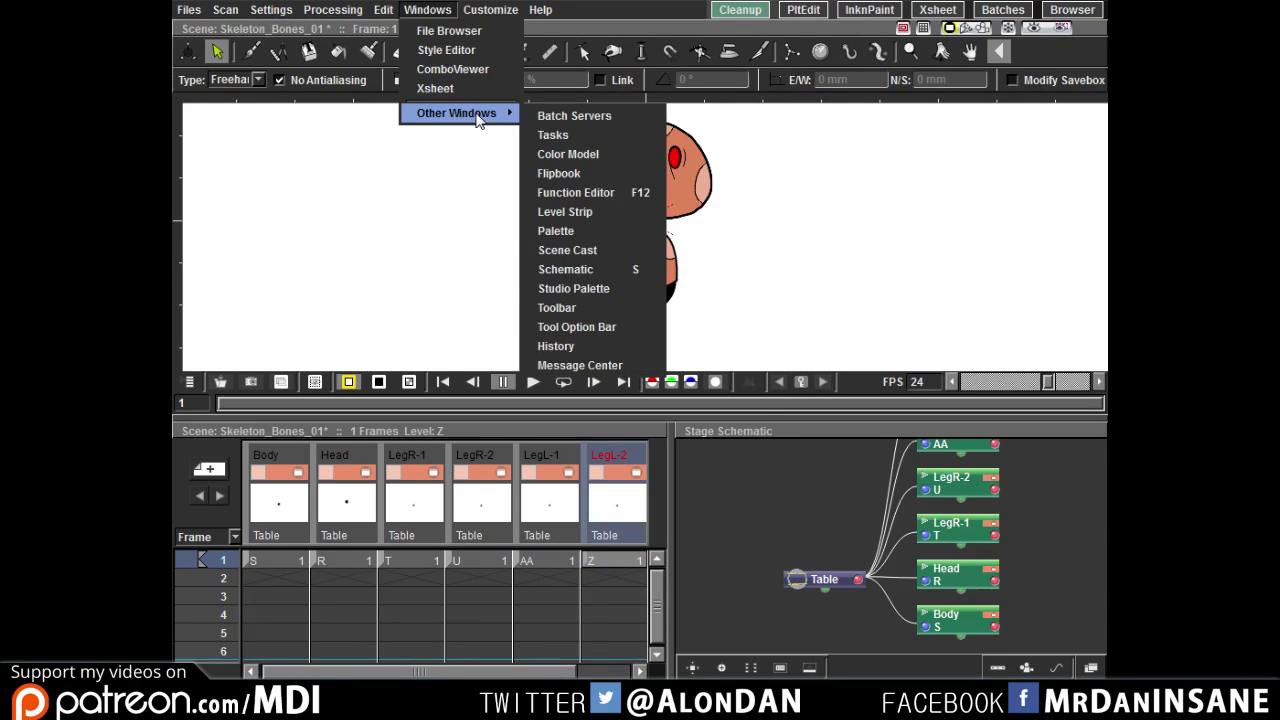
pyautogui.click(597, 272)
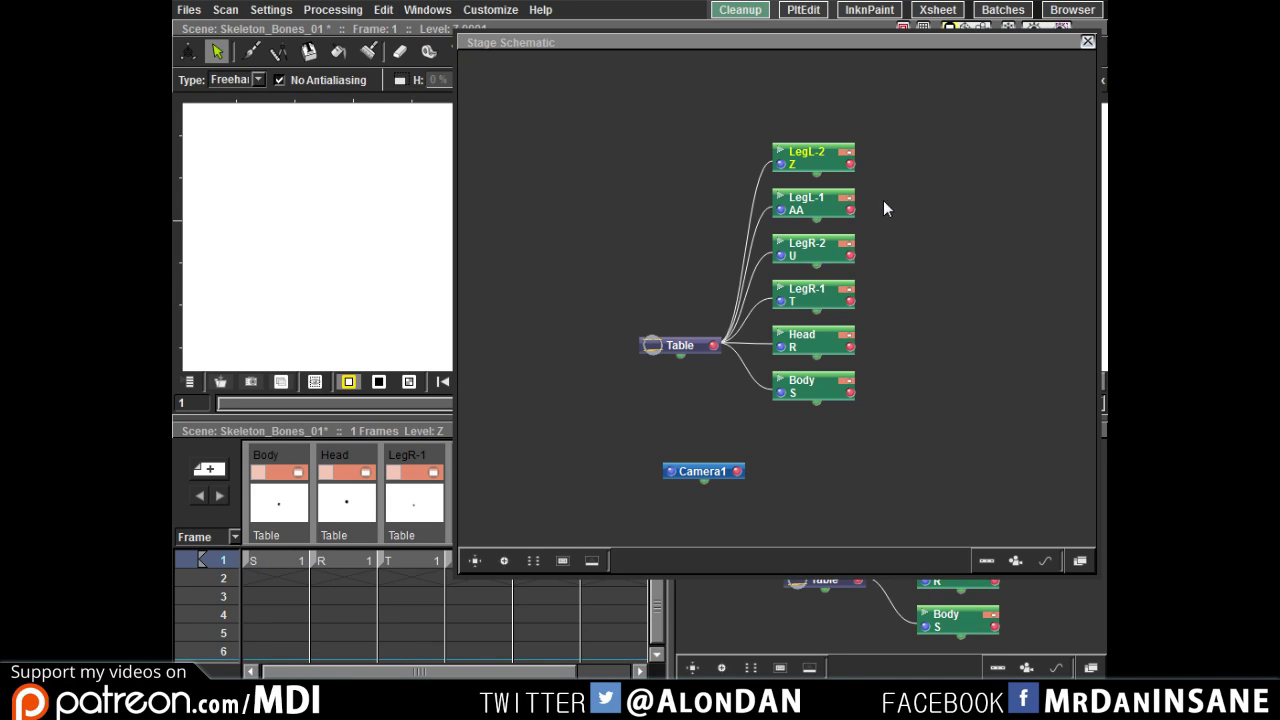
# - Move Table to the lower left, the four leg nodes right, and Head and Body to the top
pyautogui.click(805, 340)
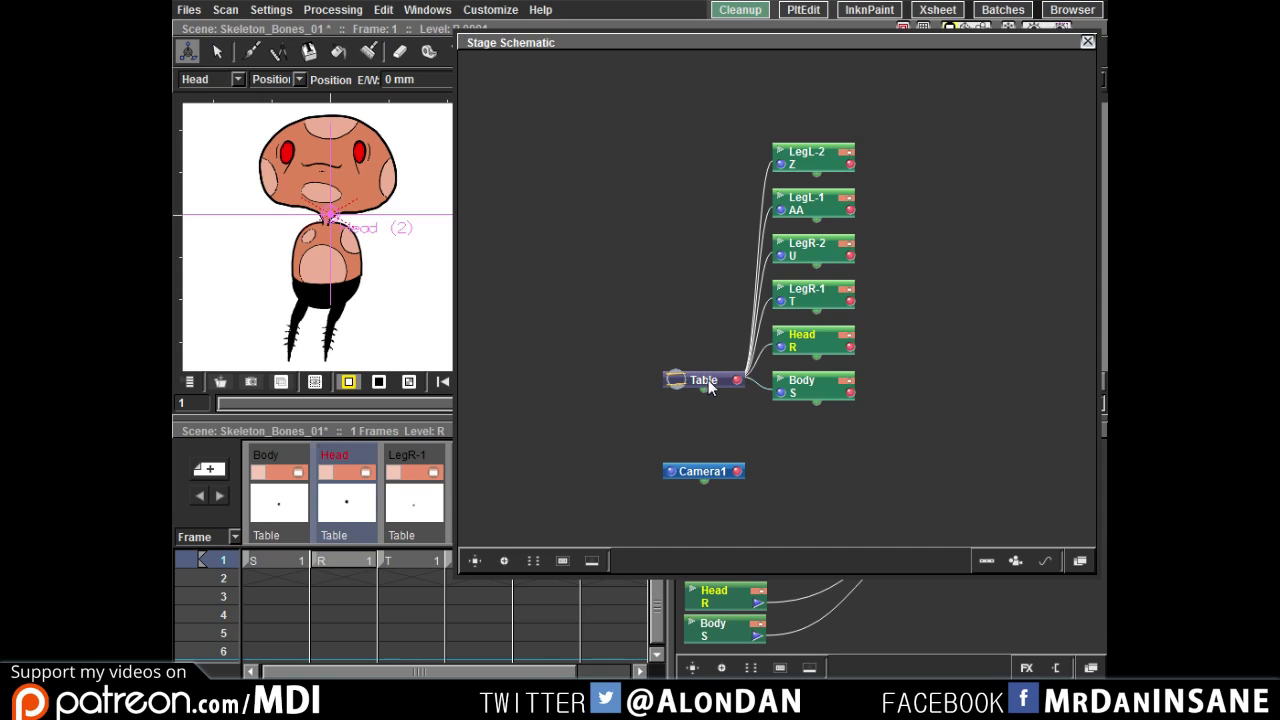
pyautogui.moveTo(706, 382); pyautogui.dragTo(510, 480)
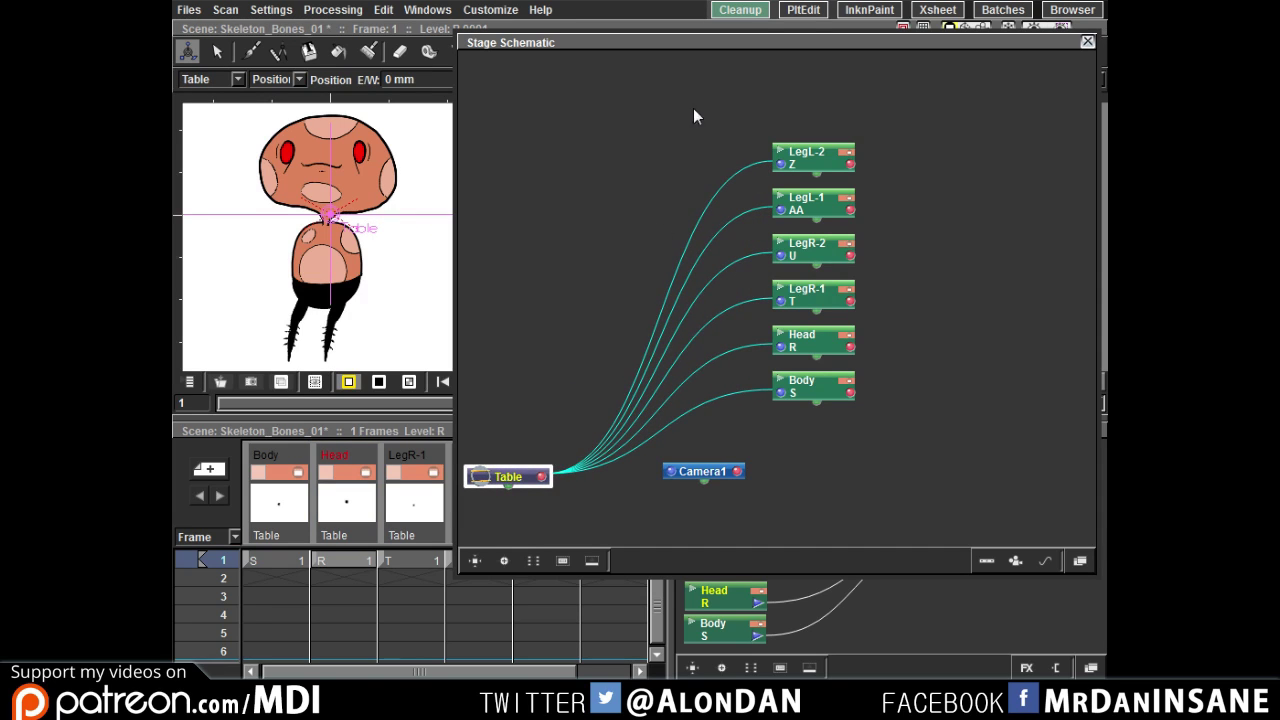
pyautogui.moveTo(706, 96); pyautogui.dragTo(832, 305)
pyautogui.moveTo(813, 154); pyautogui.dragTo(1045, 123)
pyautogui.moveTo(669, 223); pyautogui.dragTo(776, 117)
pyautogui.click(768, 162)
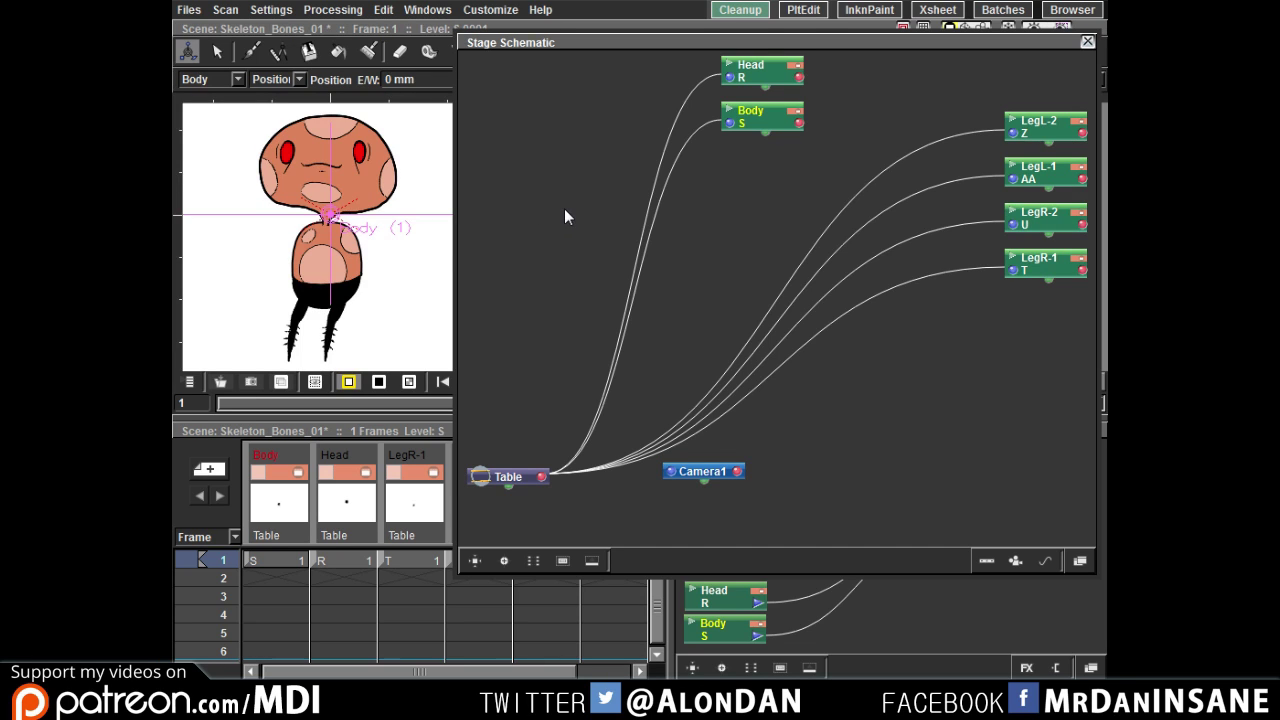
# - Place Body above Head and link Head's input port to Body's output port
pyautogui.moveTo(772, 76); pyautogui.dragTo(701, 178)
pyautogui.moveTo(767, 109); pyautogui.dragTo(768, 63)
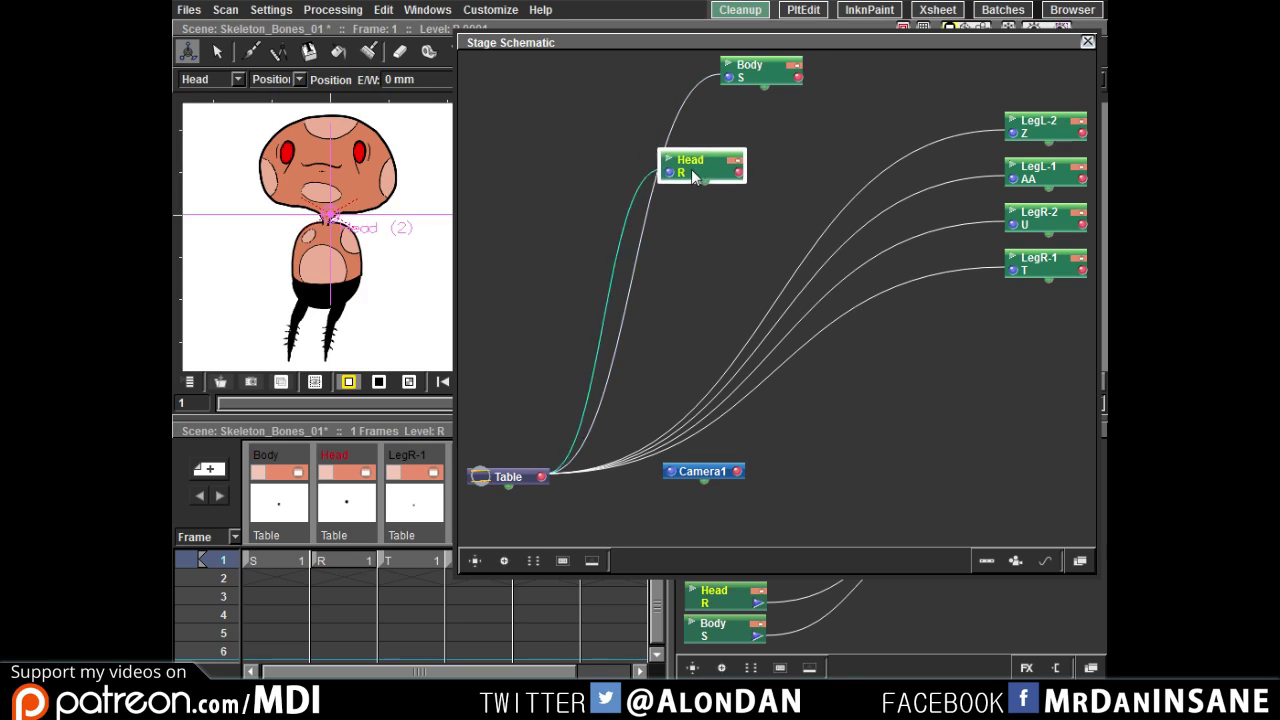
pyautogui.moveTo(701, 166); pyautogui.dragTo(770, 134)
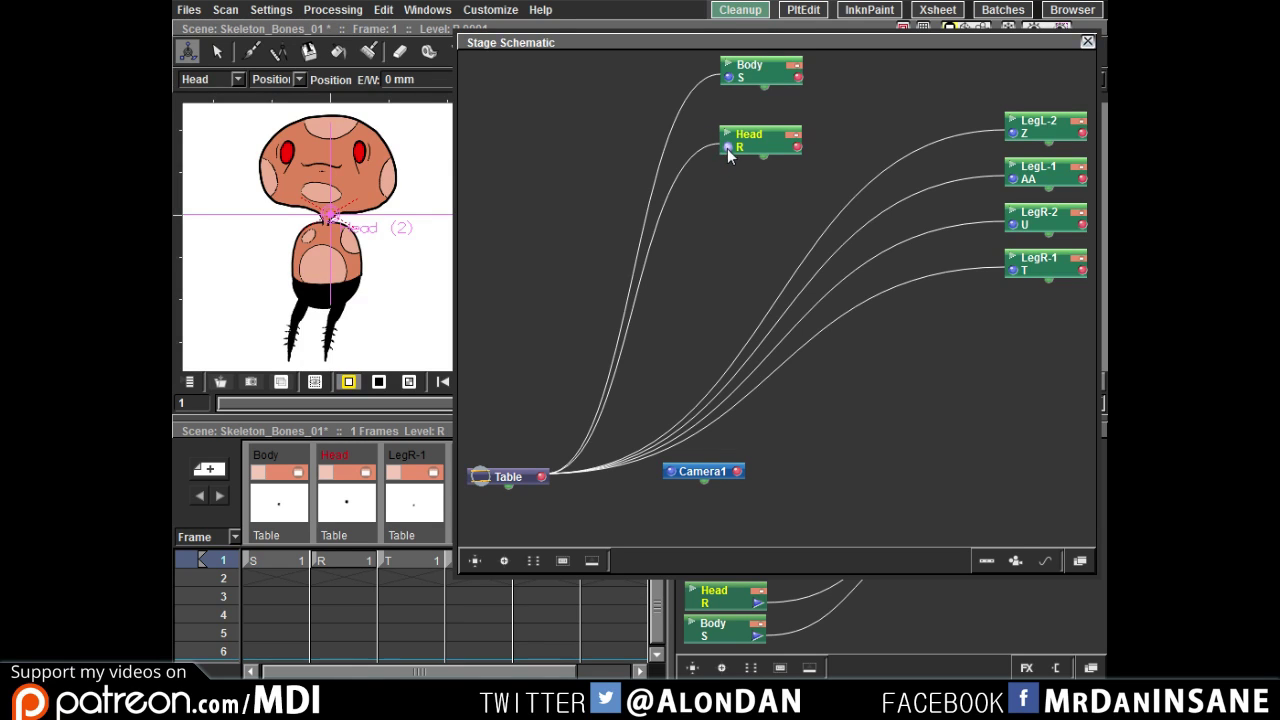
pyautogui.moveTo(728, 146); pyautogui.dragTo(797, 78)
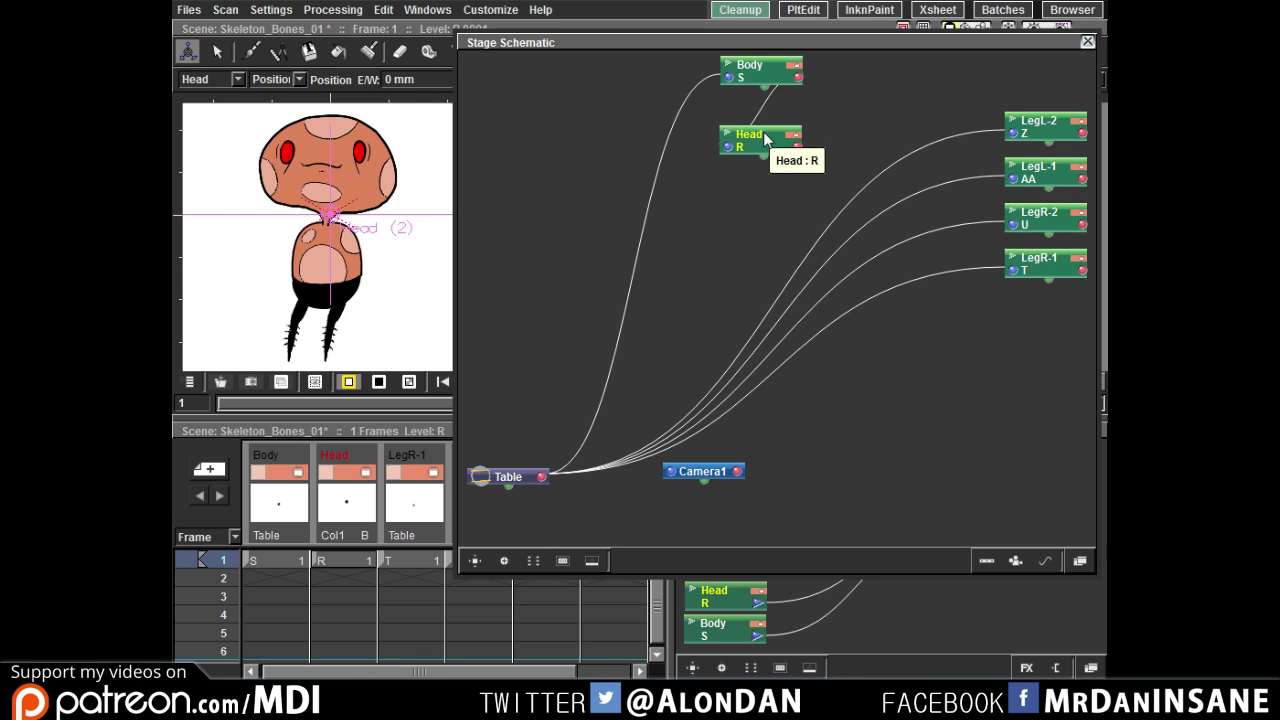
# - Make Body current and drag it in the viewer to confirm the head follows
pyautogui.click(766, 139)
pyautogui.click(757, 105)
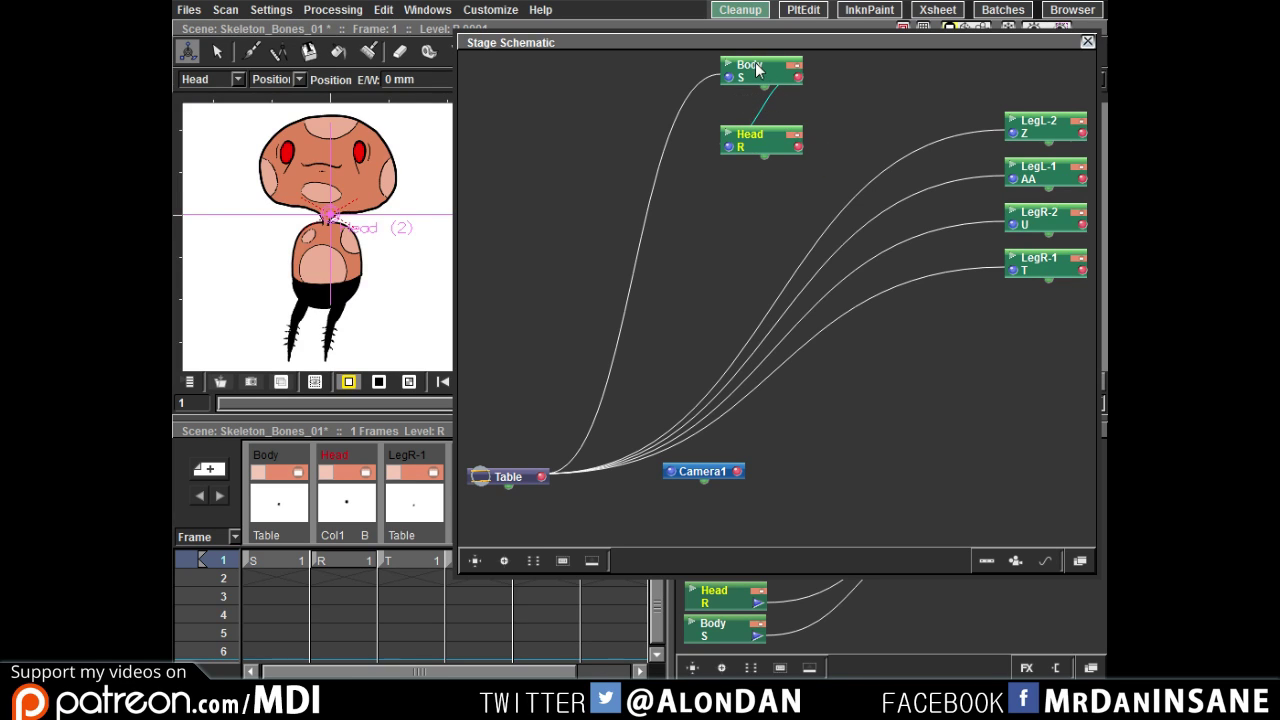
pyautogui.click(760, 70)
pyautogui.click(766, 141)
pyautogui.click(758, 70)
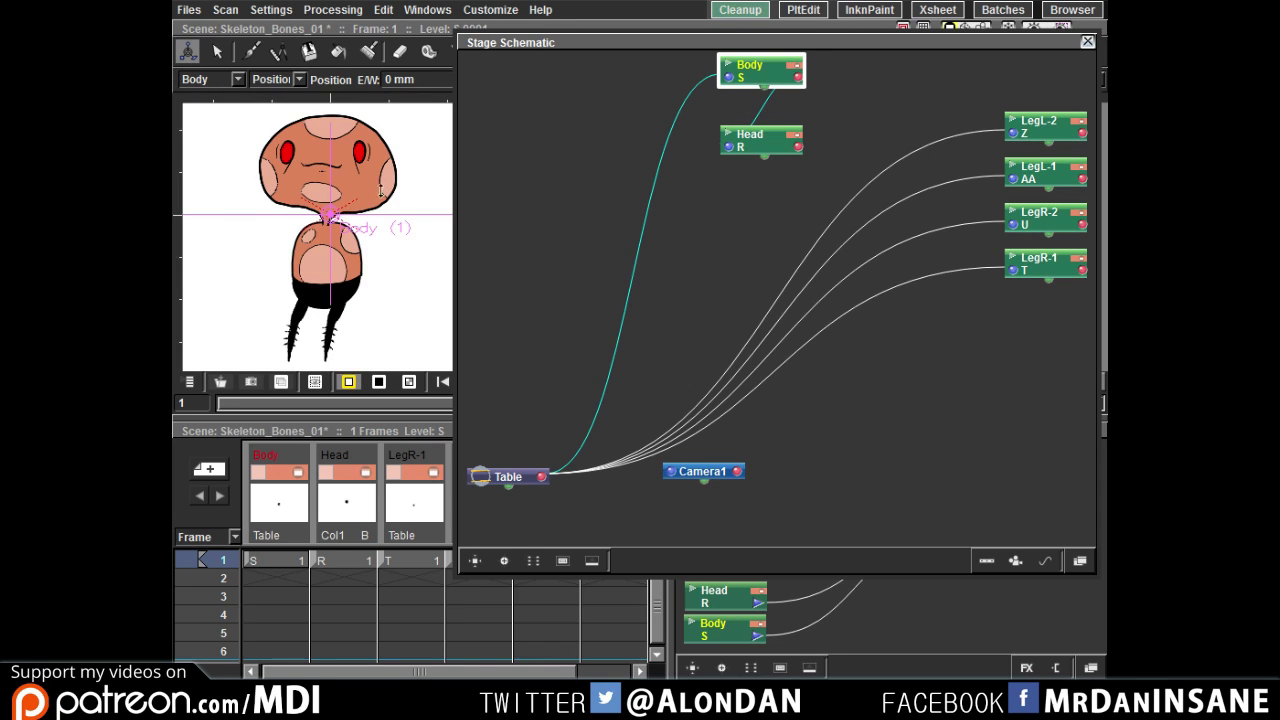
pyautogui.moveTo(396, 204); pyautogui.dragTo(420, 194)
# - Move the LegR node pair to the left side and the LegL pair to the right
pyautogui.moveTo(942, 86); pyautogui.dragTo(1050, 288)
pyautogui.moveTo(1070, 222); pyautogui.dragTo(574, 200)
pyautogui.moveTo(957, 69); pyautogui.dragTo(1030, 172)
pyautogui.moveTo(1056, 127); pyautogui.dragTo(1004, 212)
pyautogui.click(989, 141)
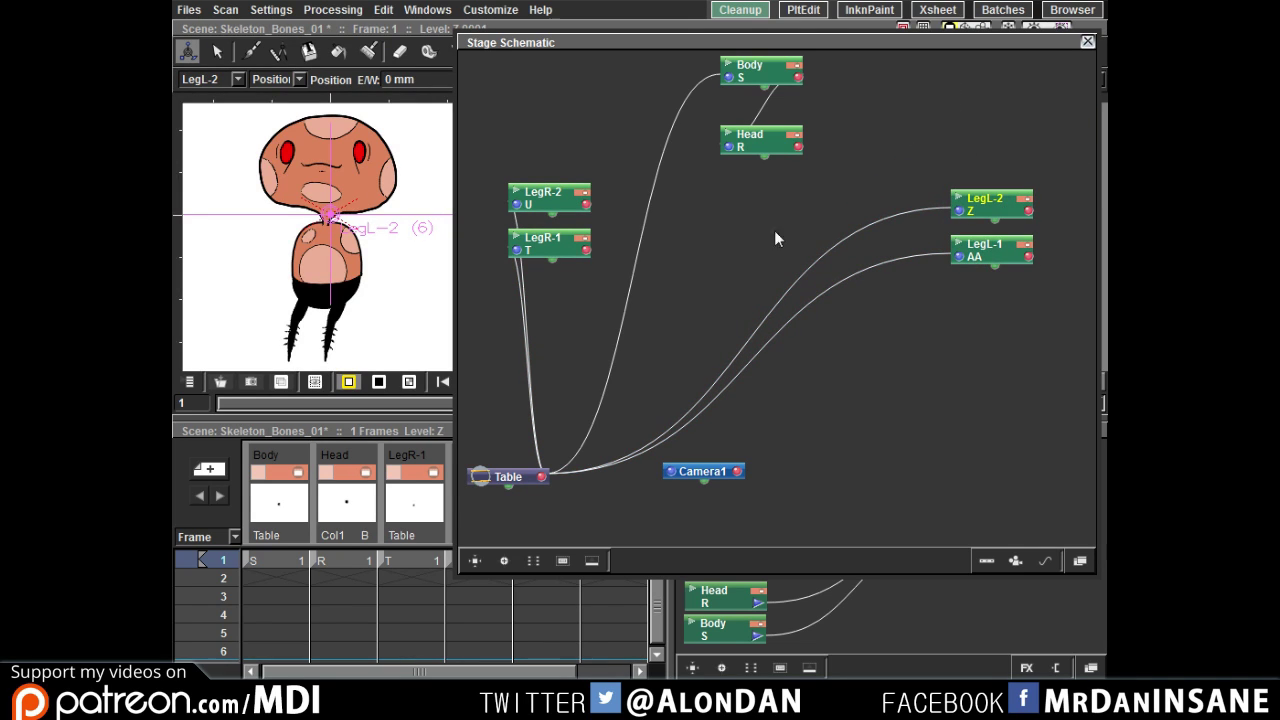
# - Stack LegR-1 above LegR-2 and LegL-1 above LegL-2, lowering the right-leg pair
pyautogui.click(548, 244)
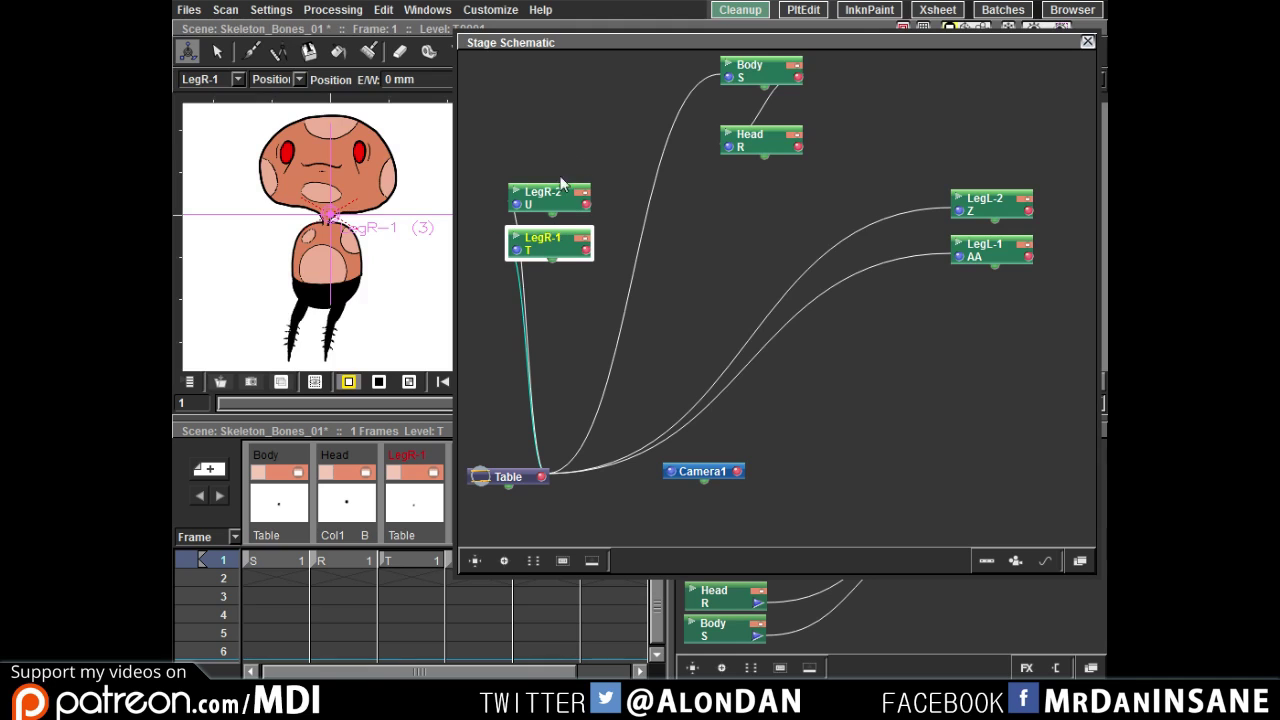
pyautogui.moveTo(547, 242); pyautogui.dragTo(549, 139)
pyautogui.moveTo(995, 244); pyautogui.dragTo(989, 135)
pyautogui.moveTo(934, 86); pyautogui.dragTo(1010, 281)
pyautogui.moveTo(482, 116); pyautogui.dragTo(557, 283)
# - Nudge the four leg nodes slightly into neat alignment
pyautogui.click(547, 217)
pyautogui.moveTo(547, 217); pyautogui.dragTo(548, 209)
pyautogui.moveTo(563, 282); pyautogui.dragTo(552, 279)
pyautogui.moveTo(988, 218); pyautogui.dragTo(990, 215)
pyautogui.moveTo(1000, 278); pyautogui.dragTo(998, 282)
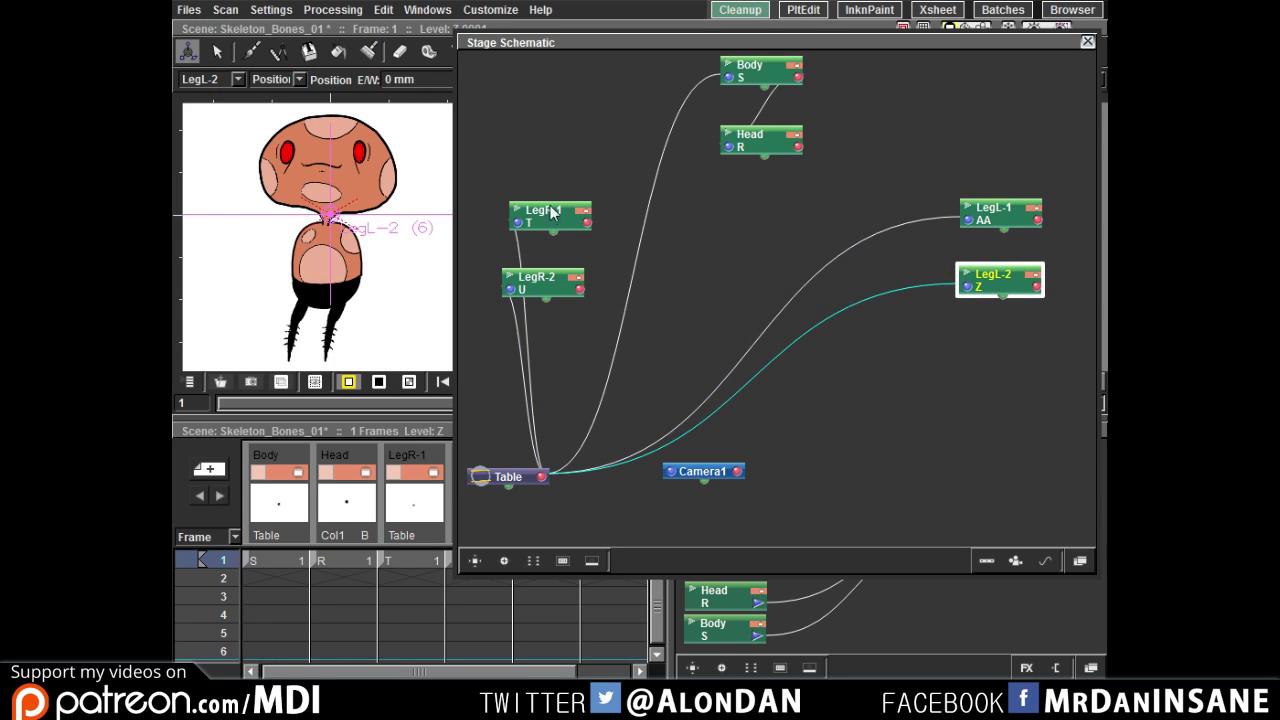
pyautogui.moveTo(553, 213); pyautogui.dragTo(551, 204)
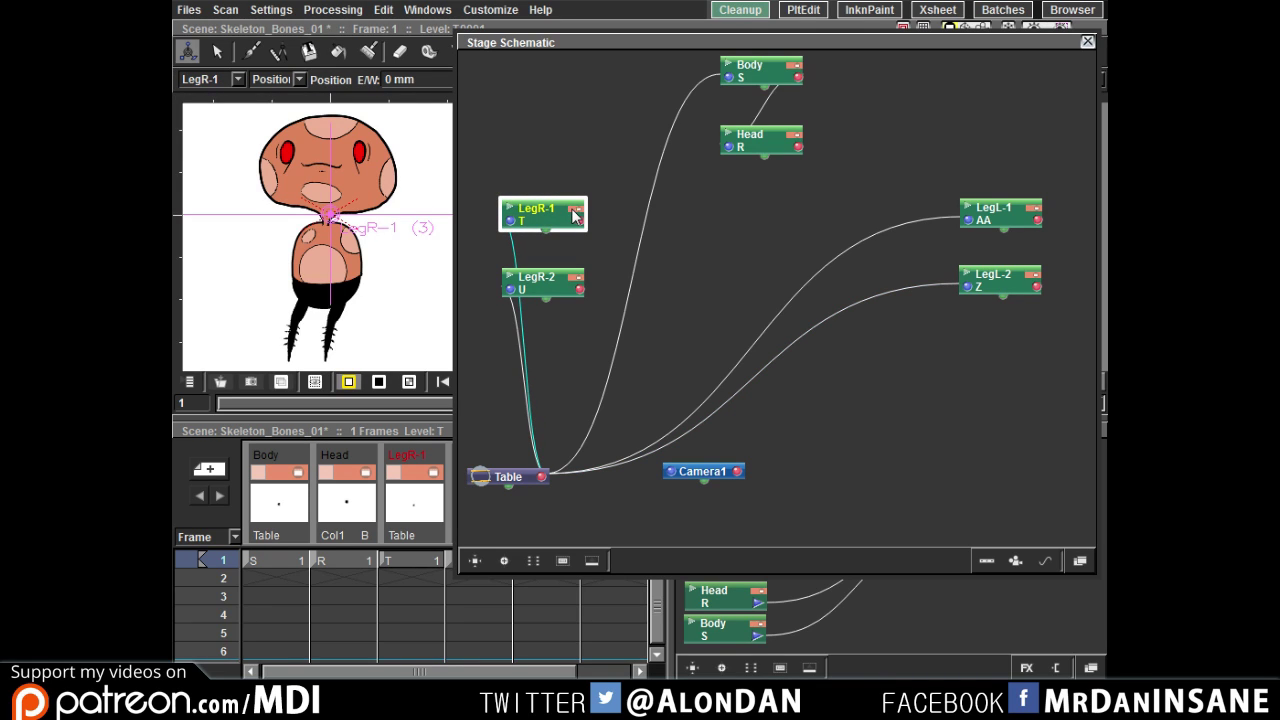
# - Link LegR-2 under LegR-1 and attach LegR-1 to Body's output port
pyautogui.click(575, 212)
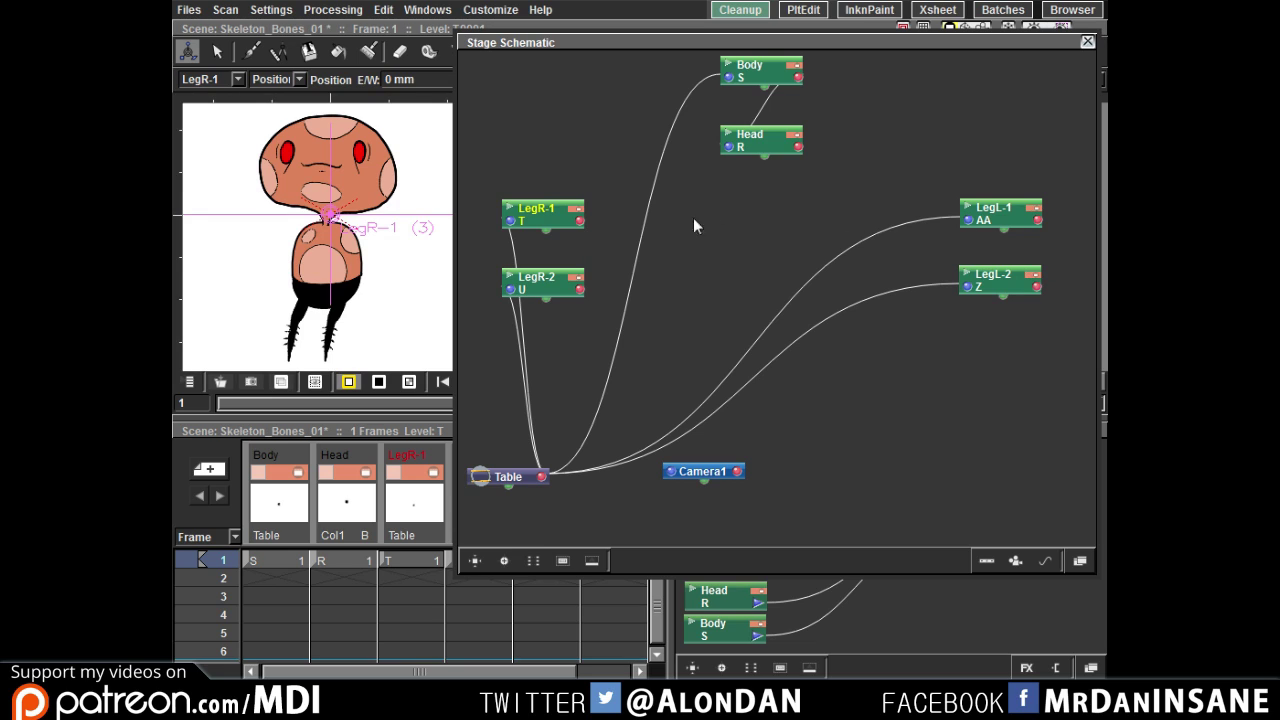
pyautogui.click(548, 281)
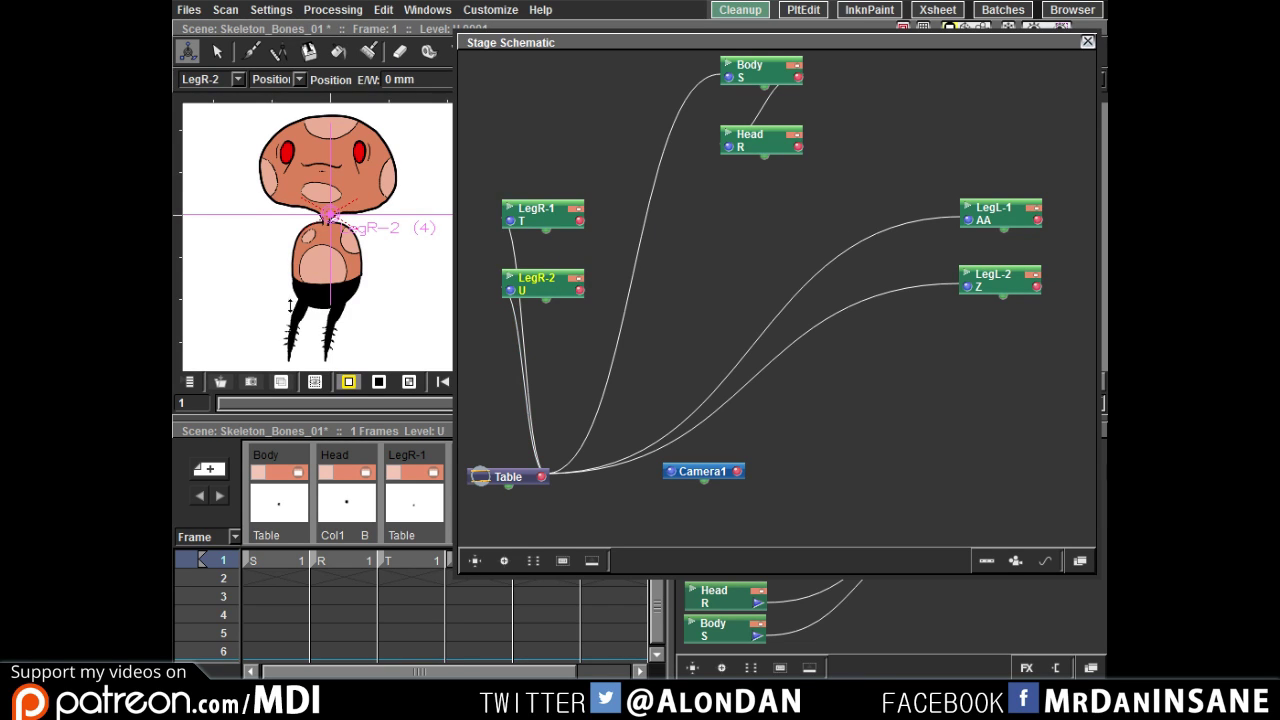
pyautogui.moveTo(511, 290); pyautogui.dragTo(576, 223)
pyautogui.click(541, 215)
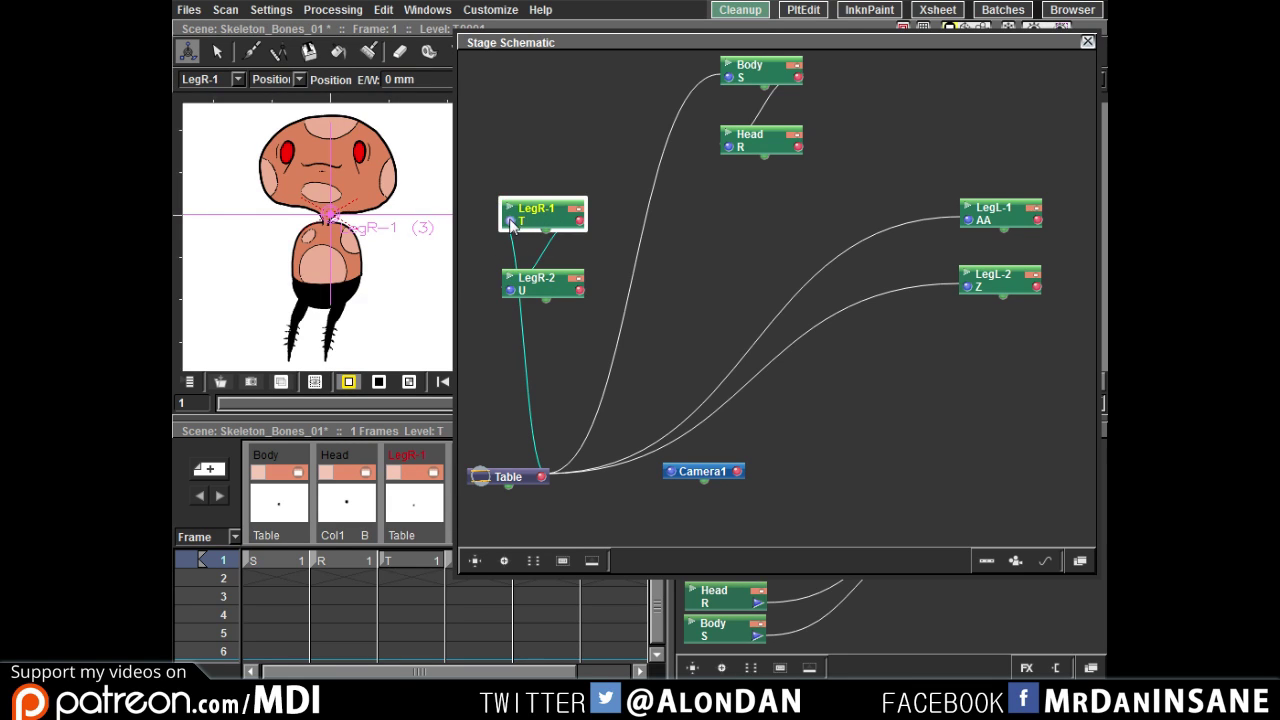
pyautogui.moveTo(511, 220); pyautogui.dragTo(798, 78)
# - Chain the left leg pieces under Body, then drag Body to confirm the legs follow
pyautogui.click(1000, 276)
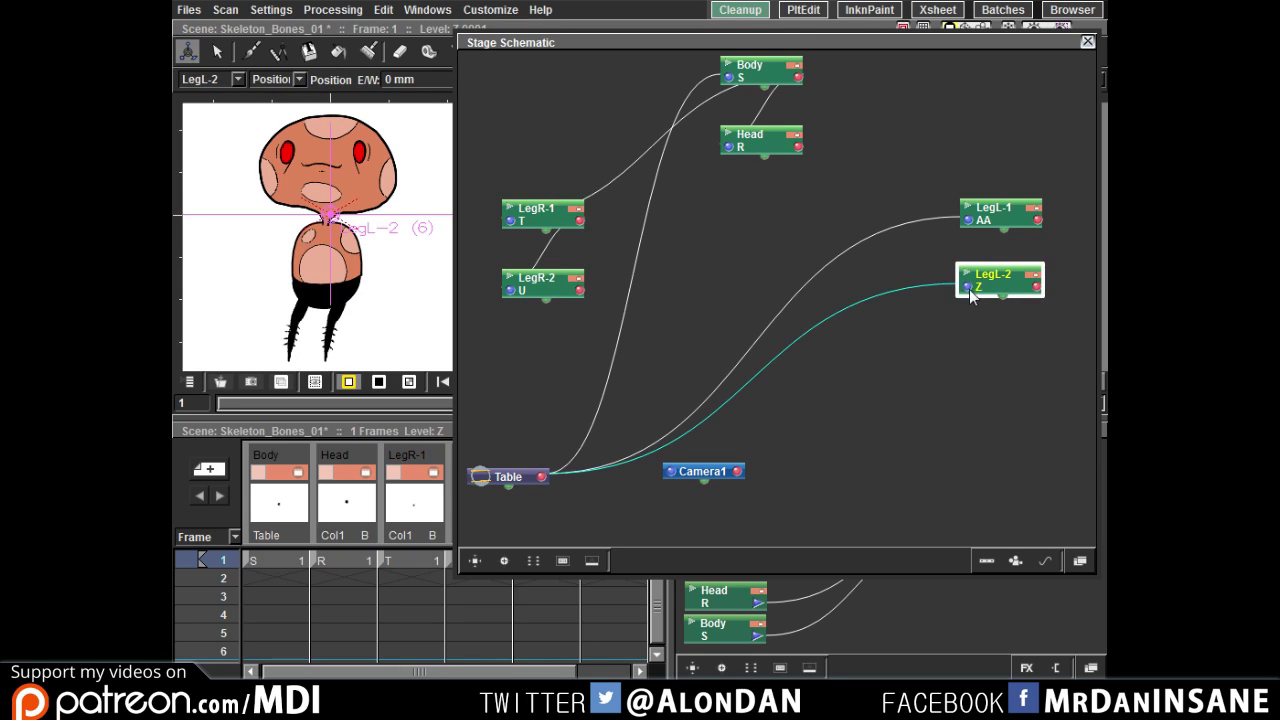
pyautogui.moveTo(967, 288); pyautogui.dragTo(798, 80)
pyautogui.click(767, 65)
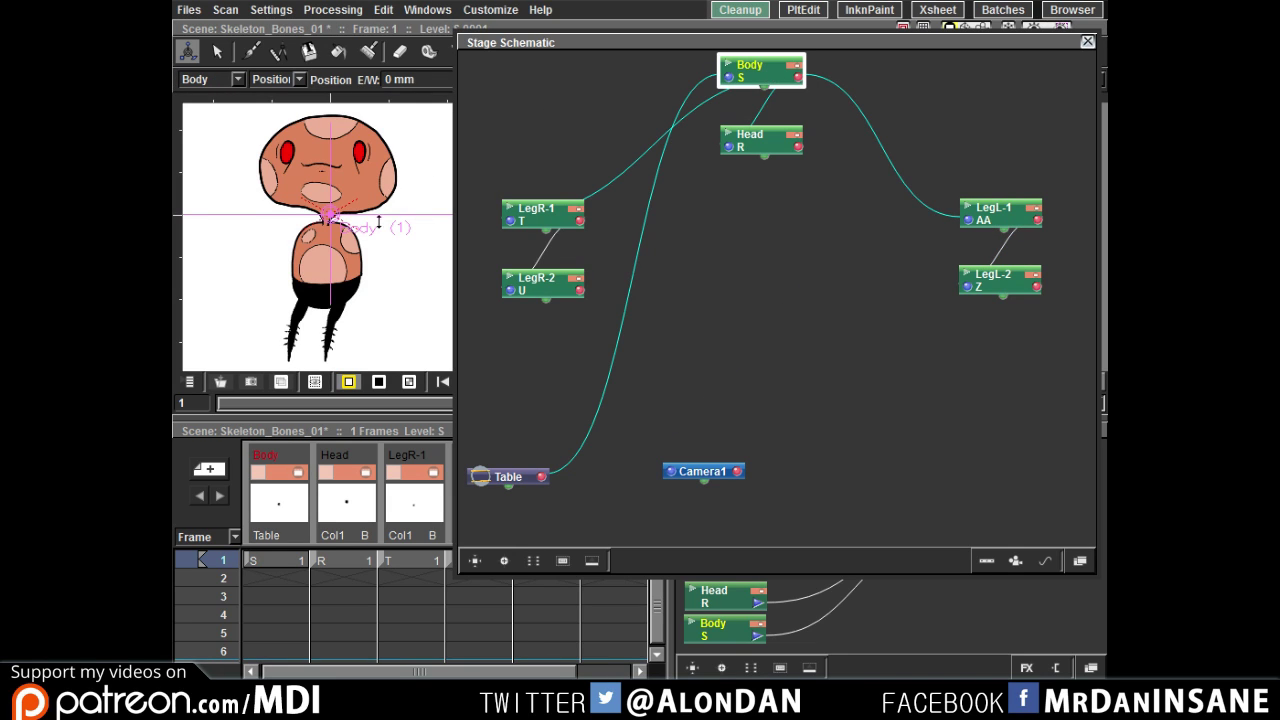
pyautogui.moveTo(409, 151)
pyautogui.mouseDown()
pyautogui.moveTo(403, 203)
pyautogui.moveTo(407, 166)
pyautogui.mouseUp()
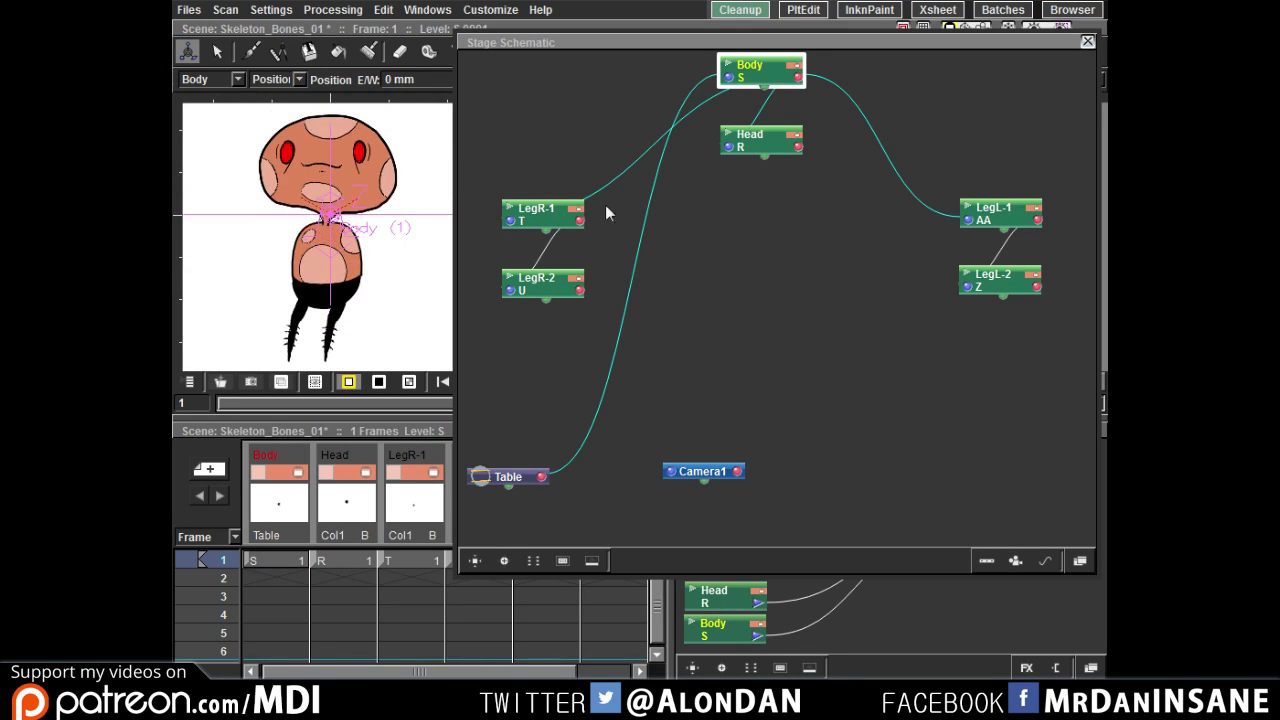
# - Switch the Animate tool to Center mode and move Body's pivot down to the hips
pyautogui.click(742, 208)
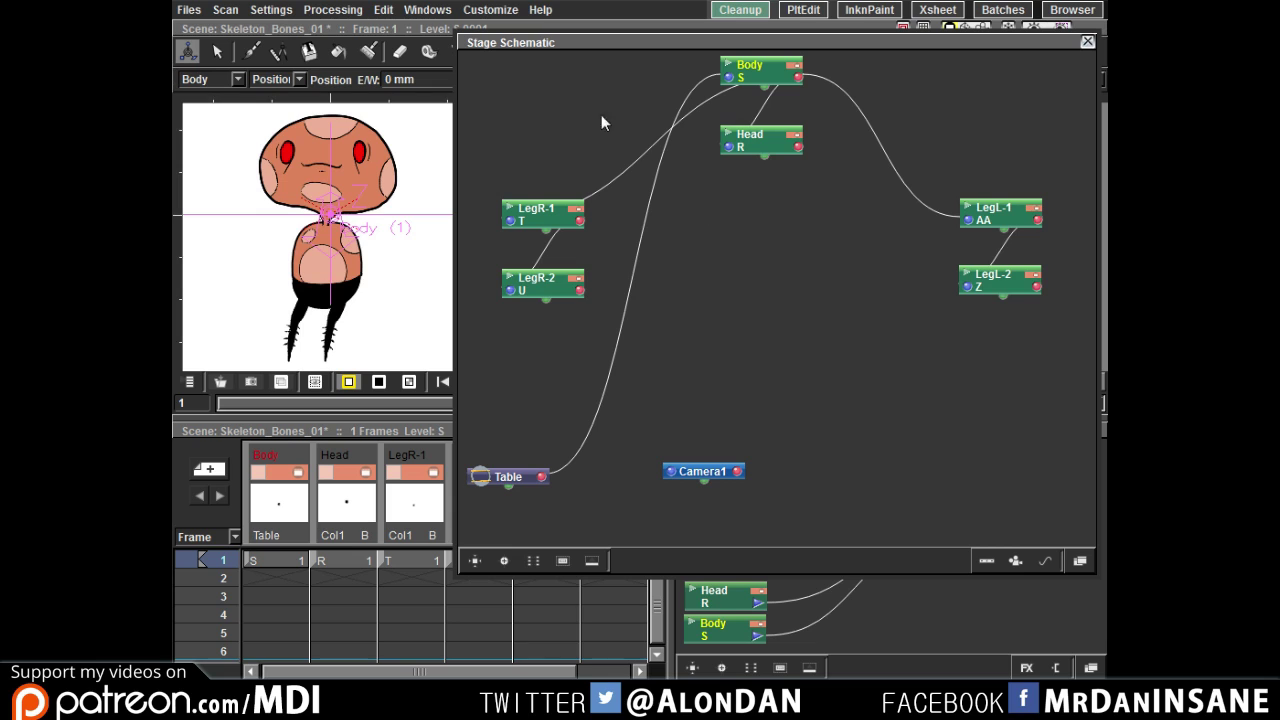
pyautogui.click(262, 79)
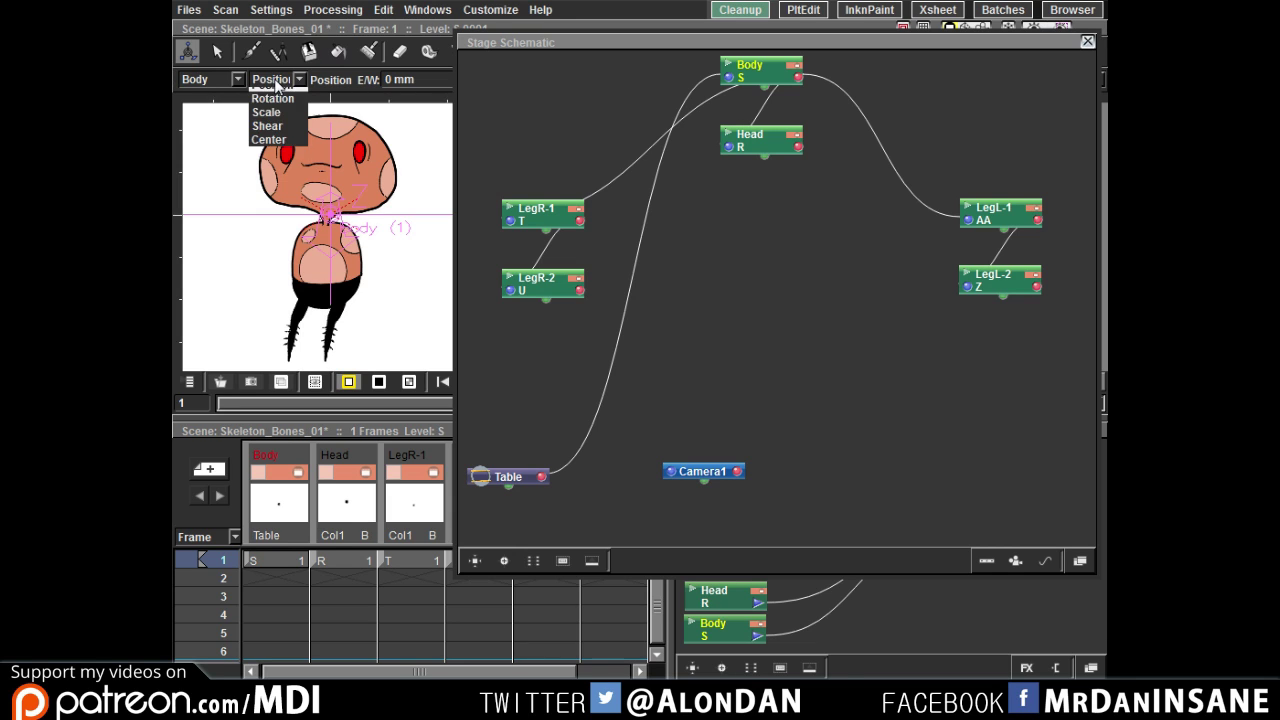
pyautogui.click(283, 150)
pyautogui.click(753, 79)
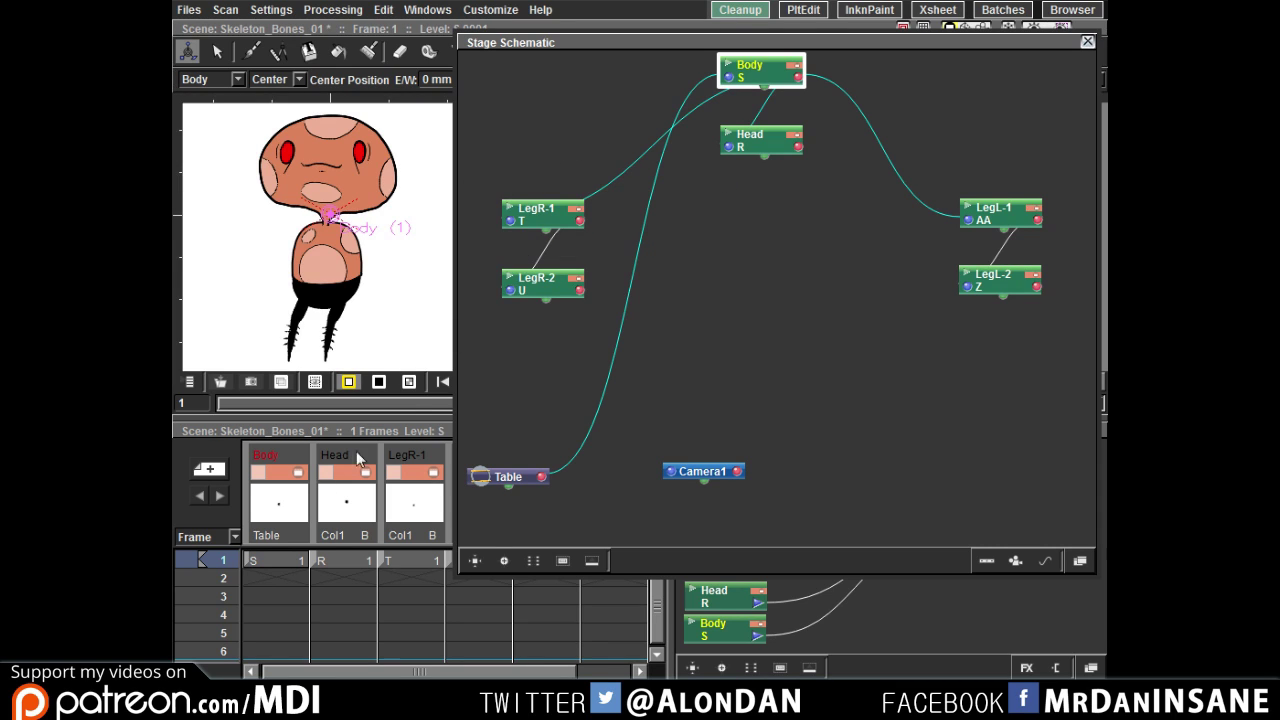
pyautogui.click(269, 500)
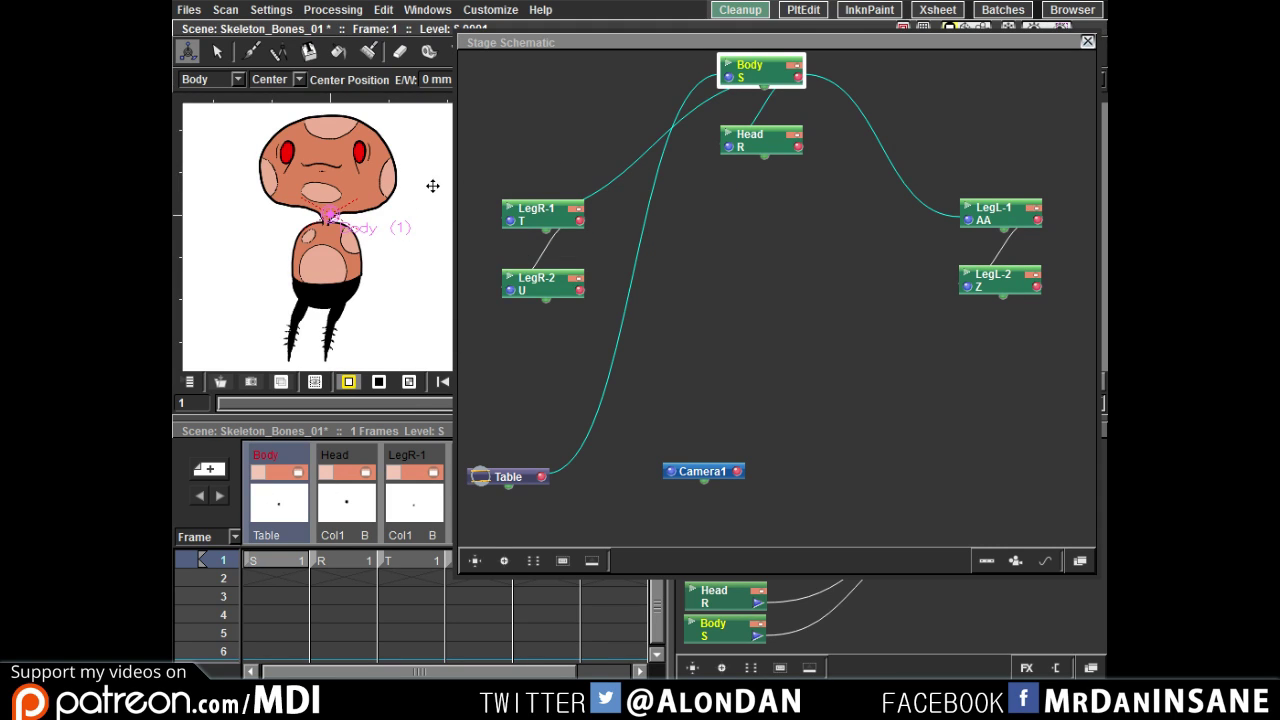
pyautogui.moveTo(431, 189); pyautogui.dragTo(423, 267)
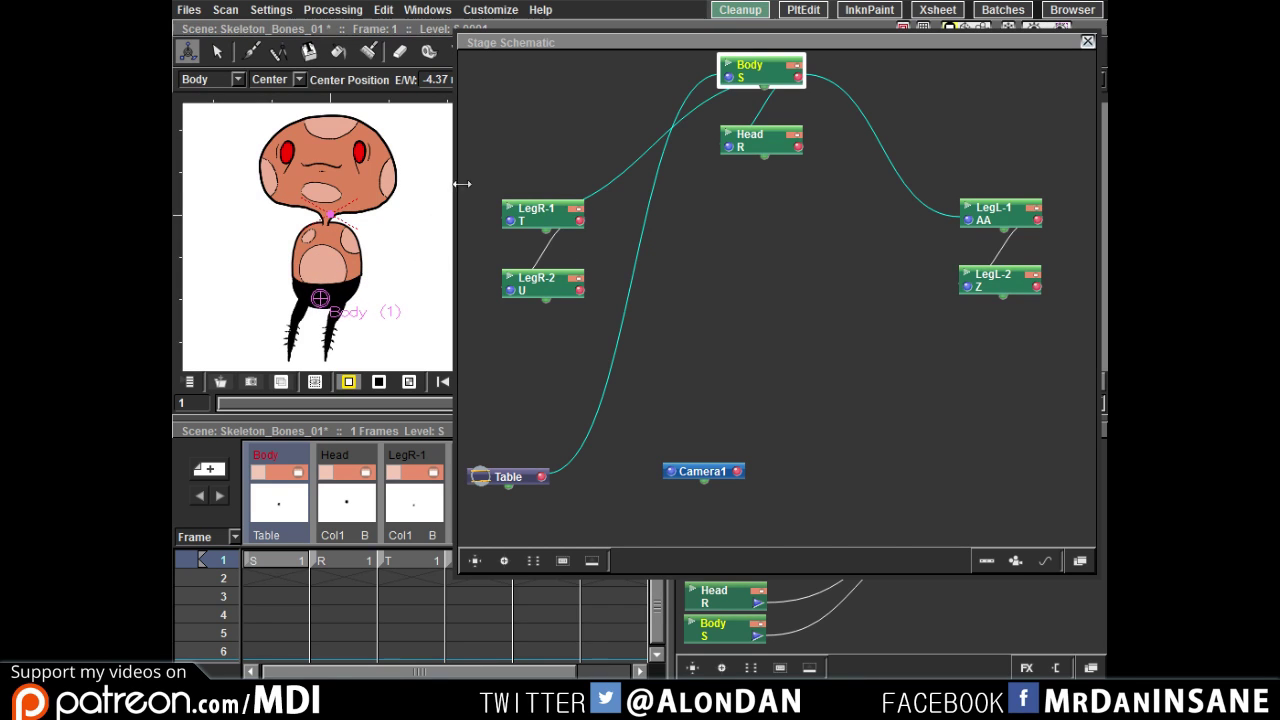
# - Move Head's pivot to the neck and LegR-2's pivot to the knee
pyautogui.click(766, 140)
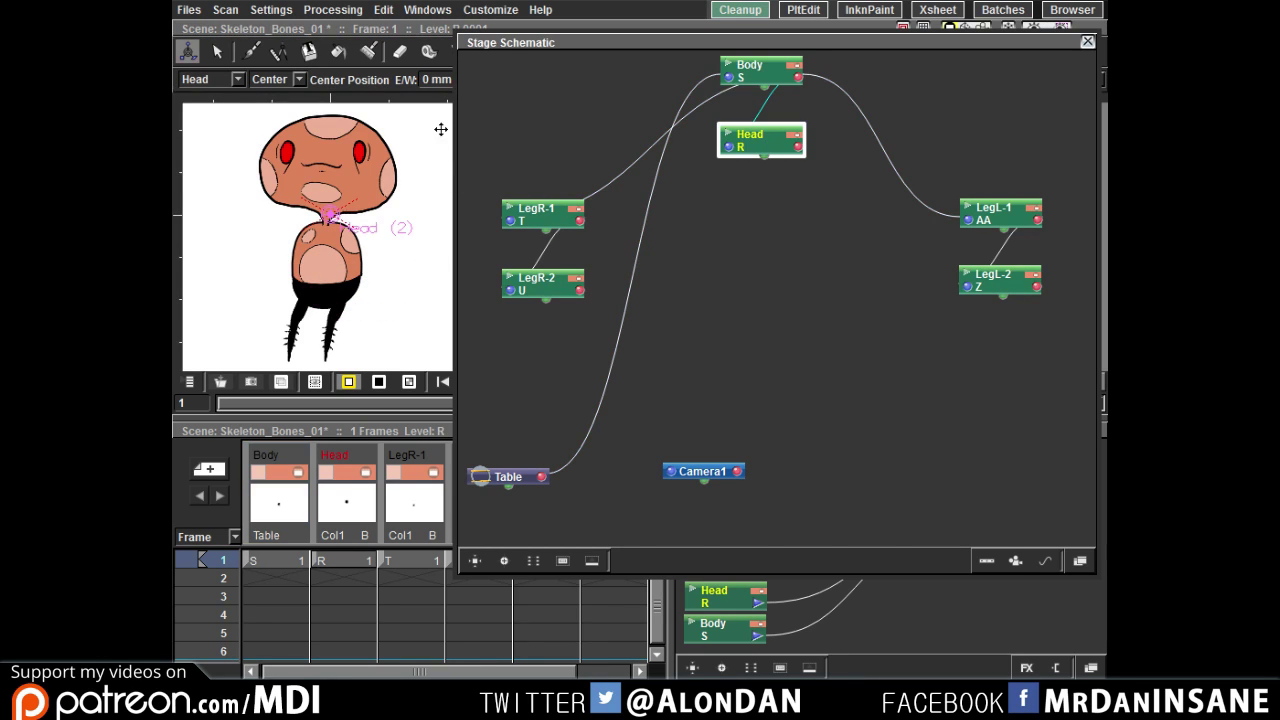
pyautogui.moveTo(423, 131); pyautogui.dragTo(423, 137)
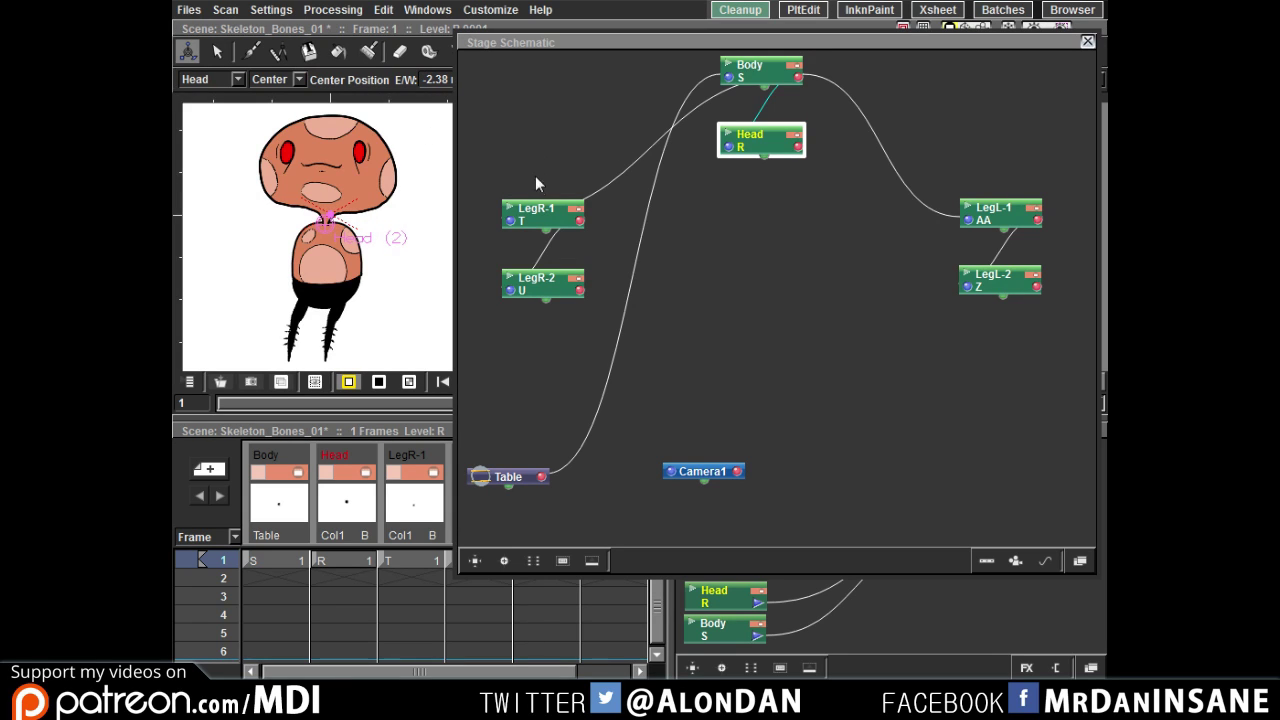
pyautogui.click(541, 278)
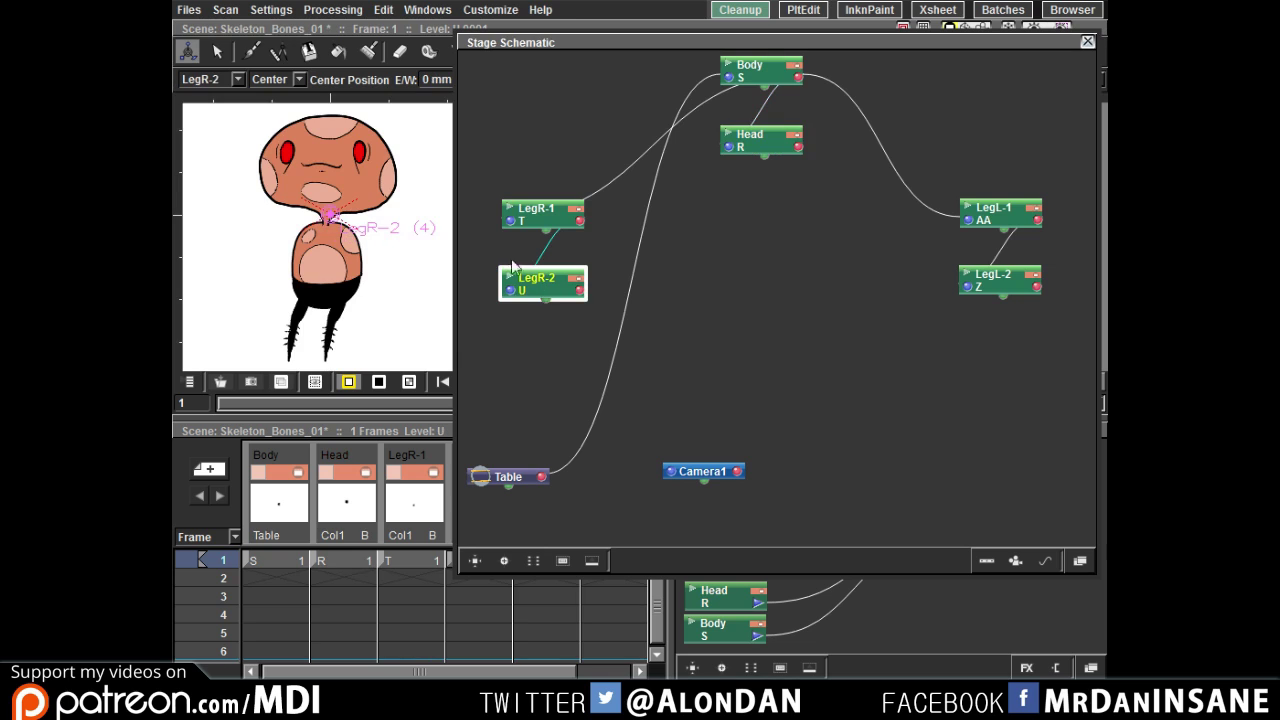
pyautogui.moveTo(425, 187); pyautogui.dragTo(390, 270)
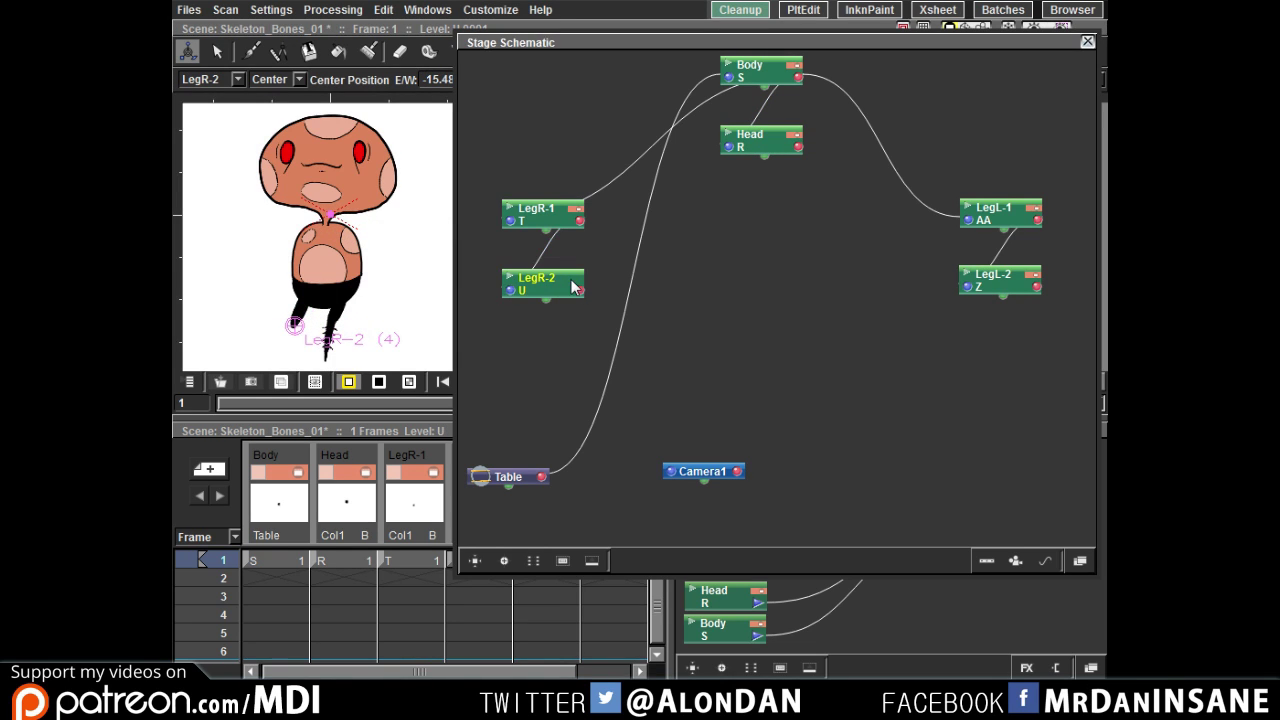
pyautogui.click(381, 278)
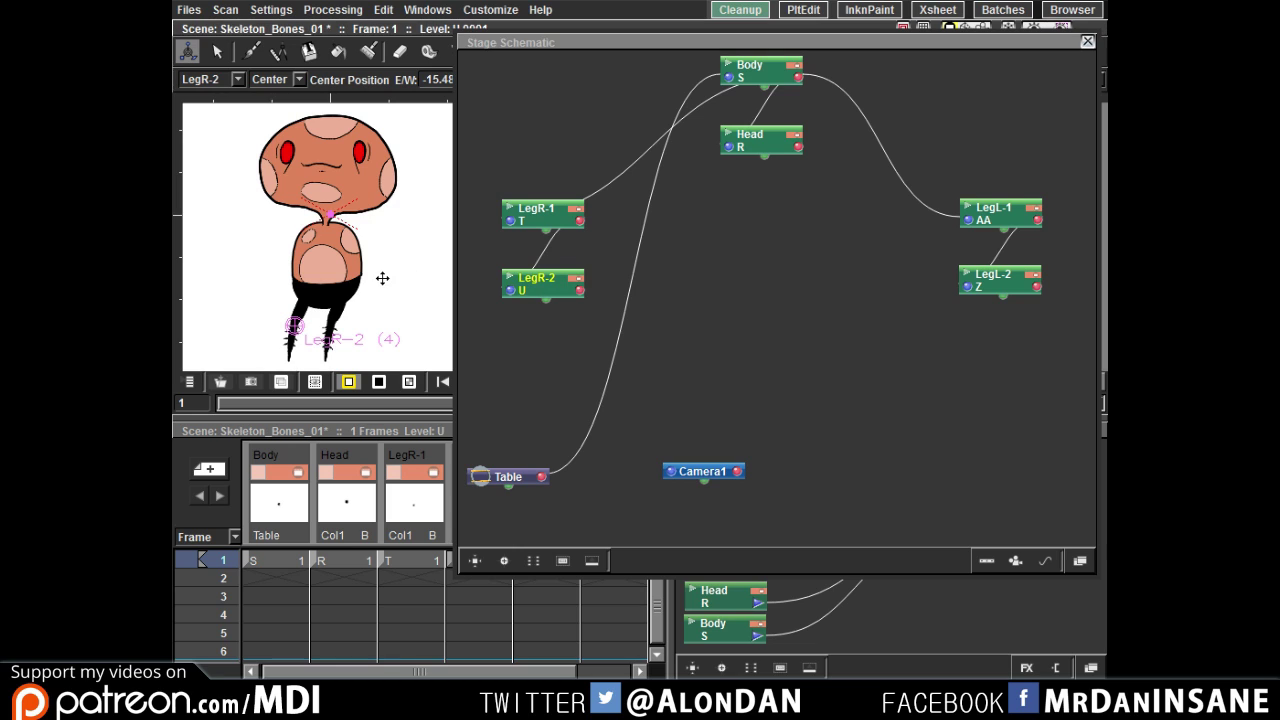
pyautogui.moveTo(381, 278); pyautogui.dragTo(381, 276)
# - Move LegR-1's pivot to the hip, LegL-2's to the knee, and select LegL-1
pyautogui.click(554, 222)
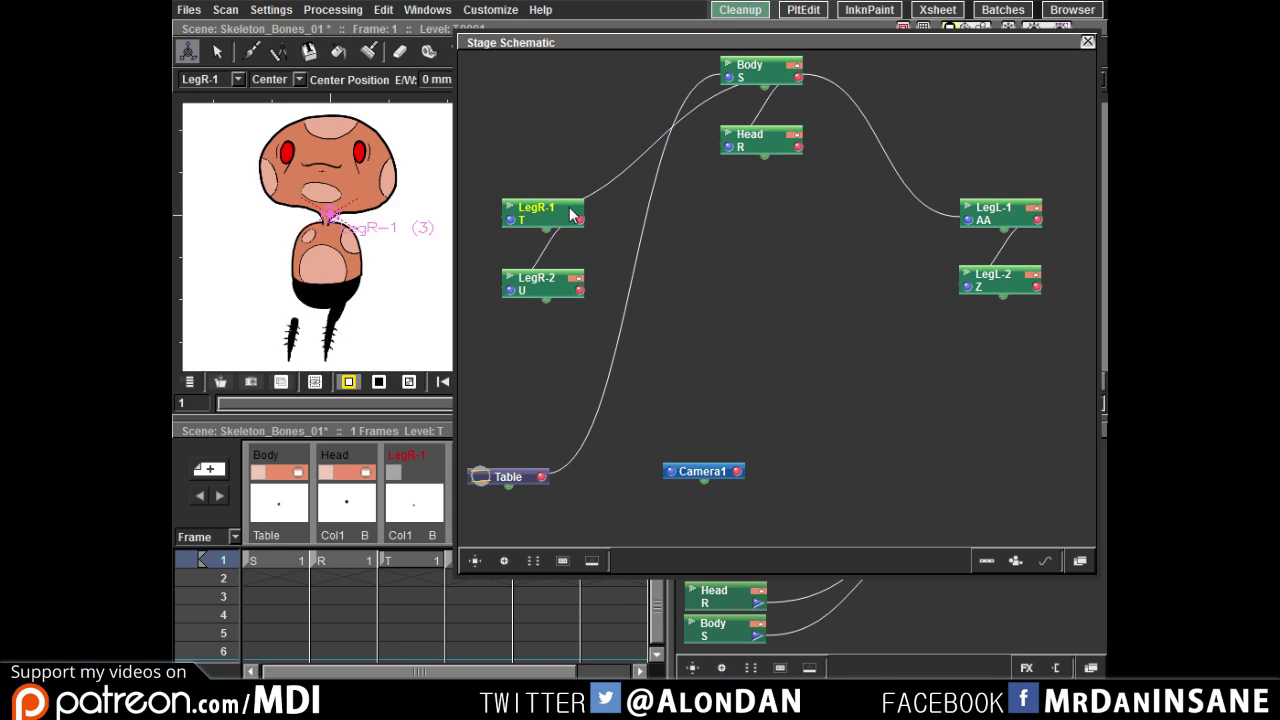
pyautogui.moveTo(396, 204); pyautogui.dragTo(379, 281)
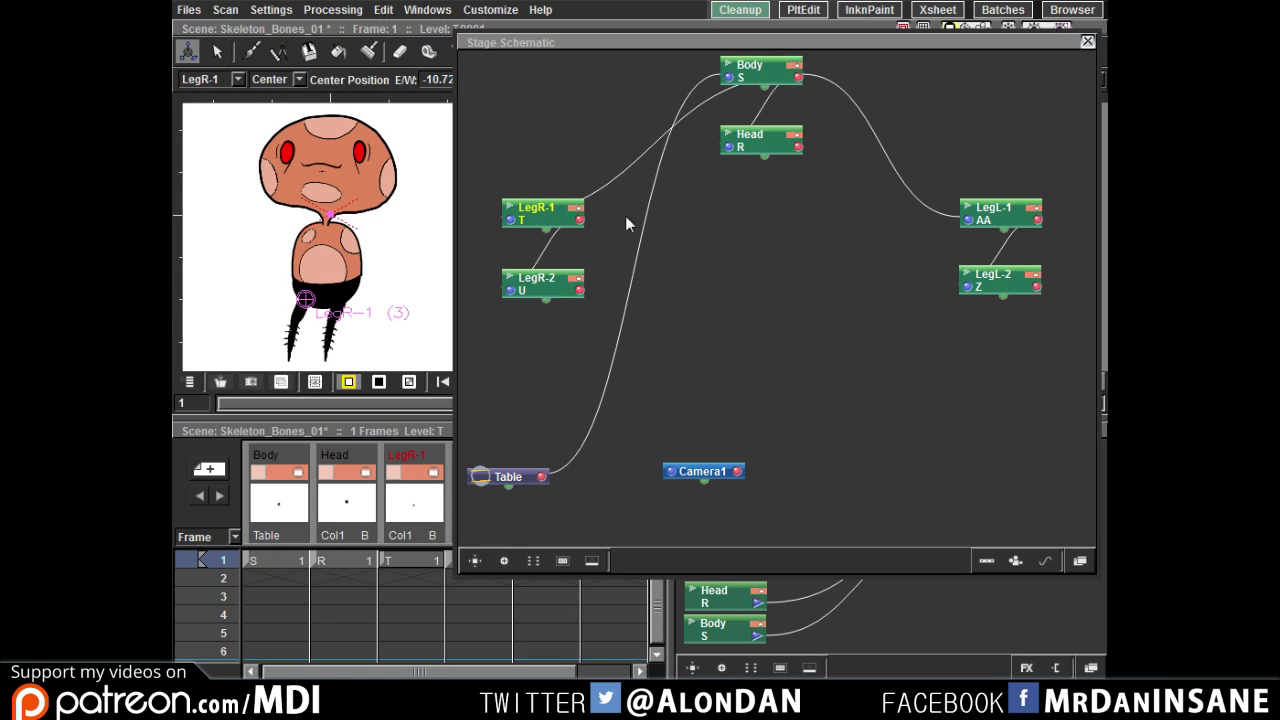
pyautogui.click(958, 284)
pyautogui.click(1032, 280)
pyautogui.click(430, 256)
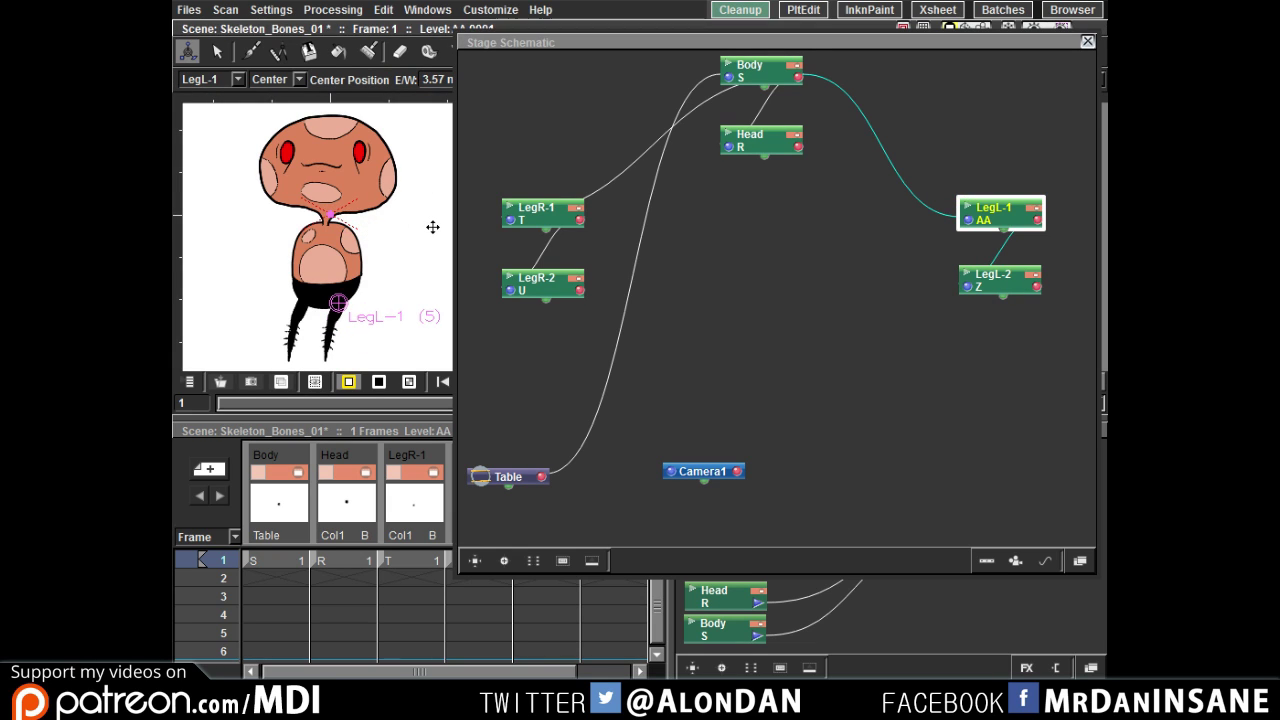
pyautogui.click(584, 112)
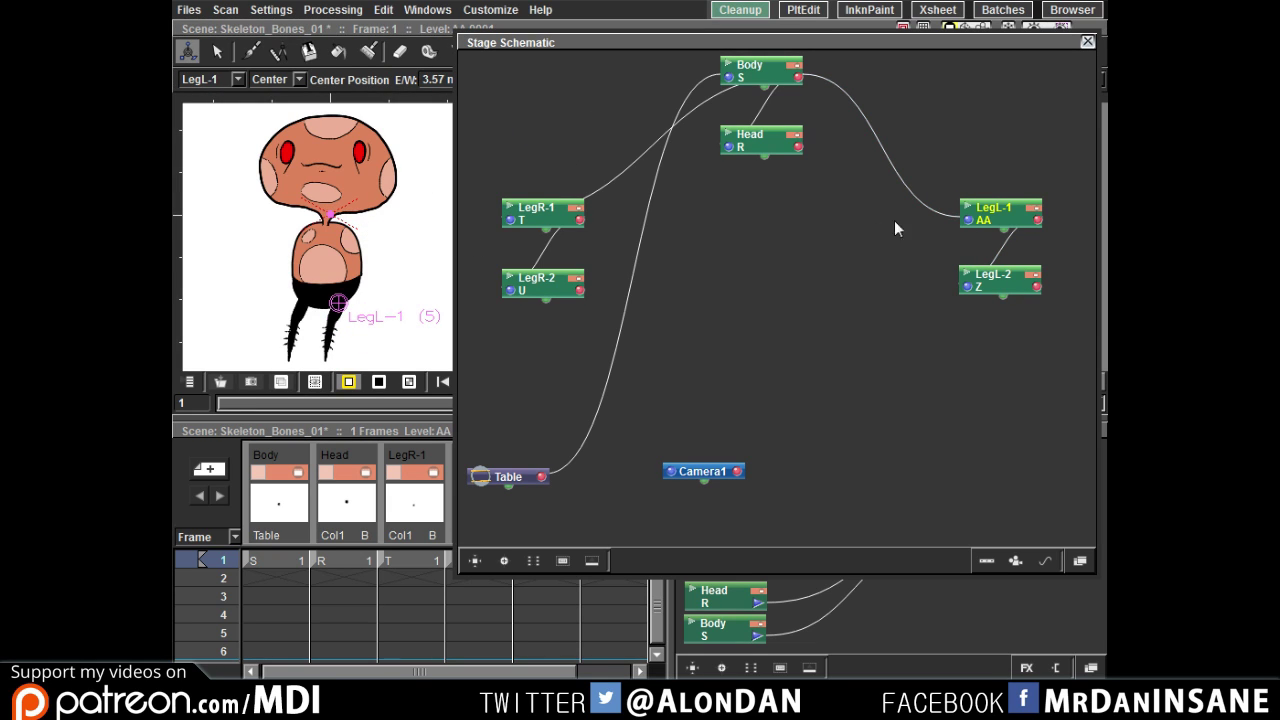
pyautogui.click(986, 216)
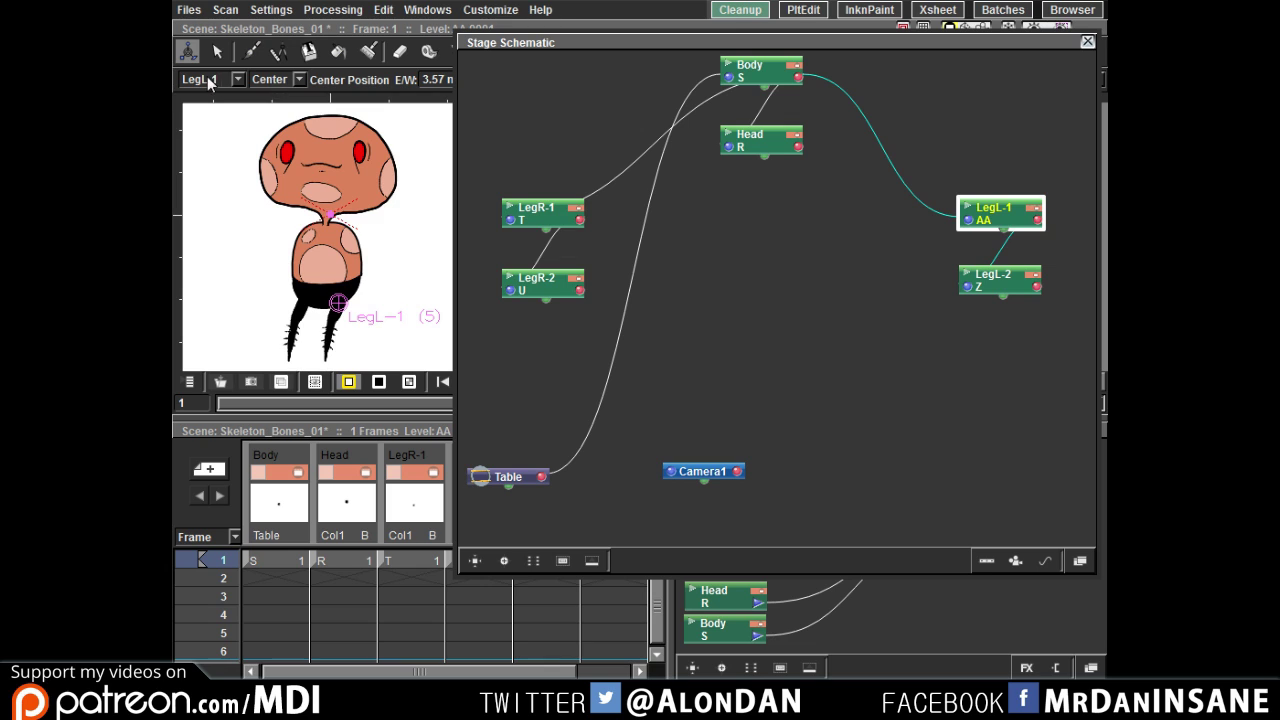
# - In Rotation mode, test-rotate LegL-1 around its hip pivot
pyautogui.click(291, 77)
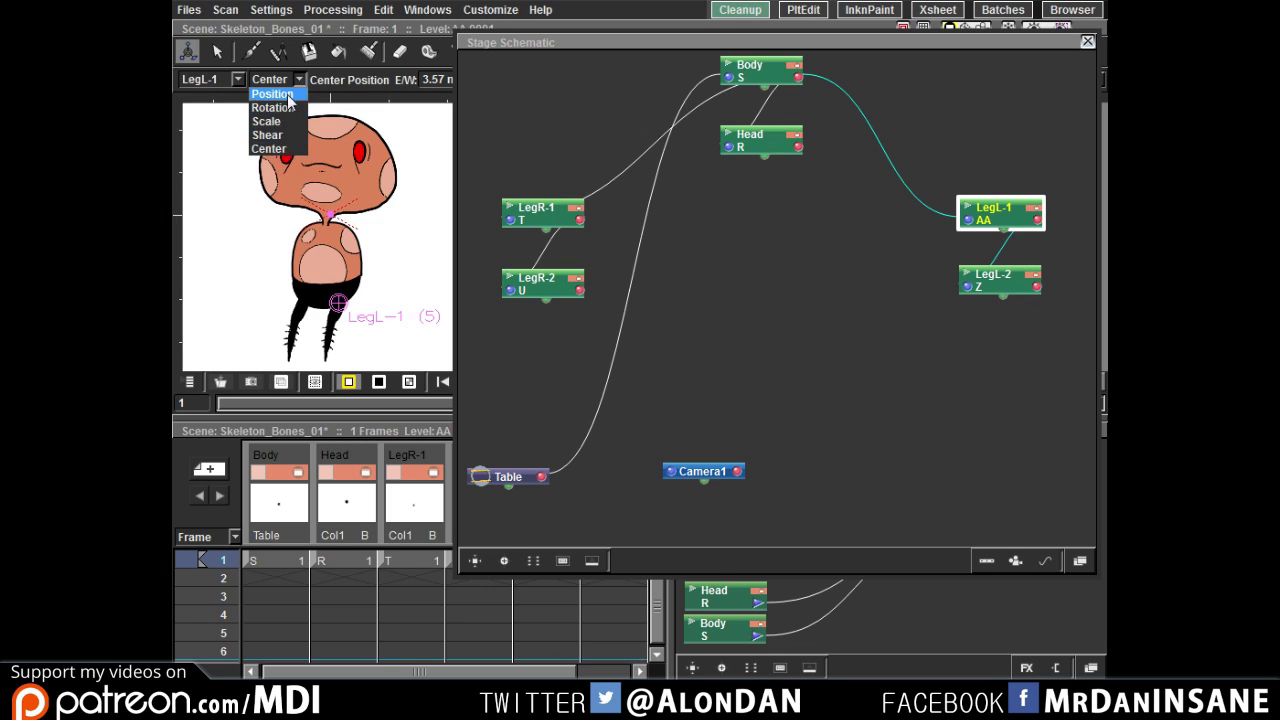
pyautogui.click(272, 107)
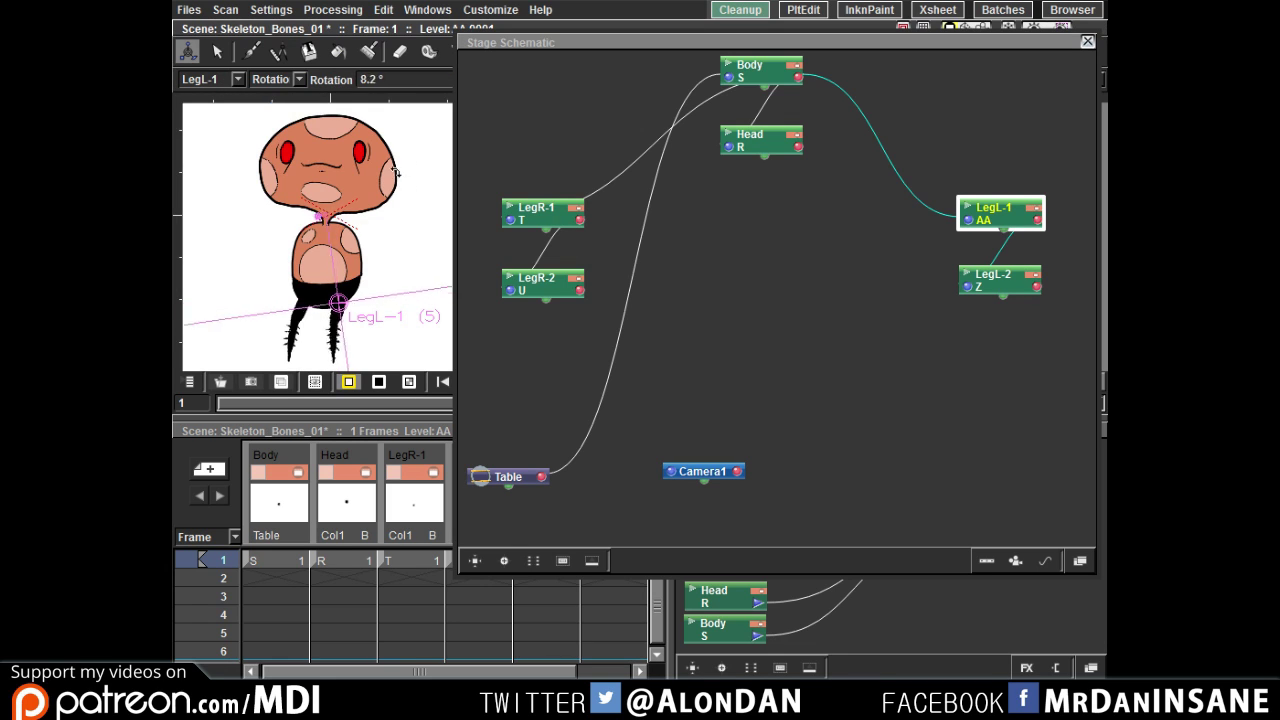
pyautogui.moveTo(391, 165); pyautogui.dragTo(345, 103)
# - Return to Center mode and nudge the LegL-1 and LegR-1 hip pivots slightly
pyautogui.click(270, 79)
pyautogui.click(272, 145)
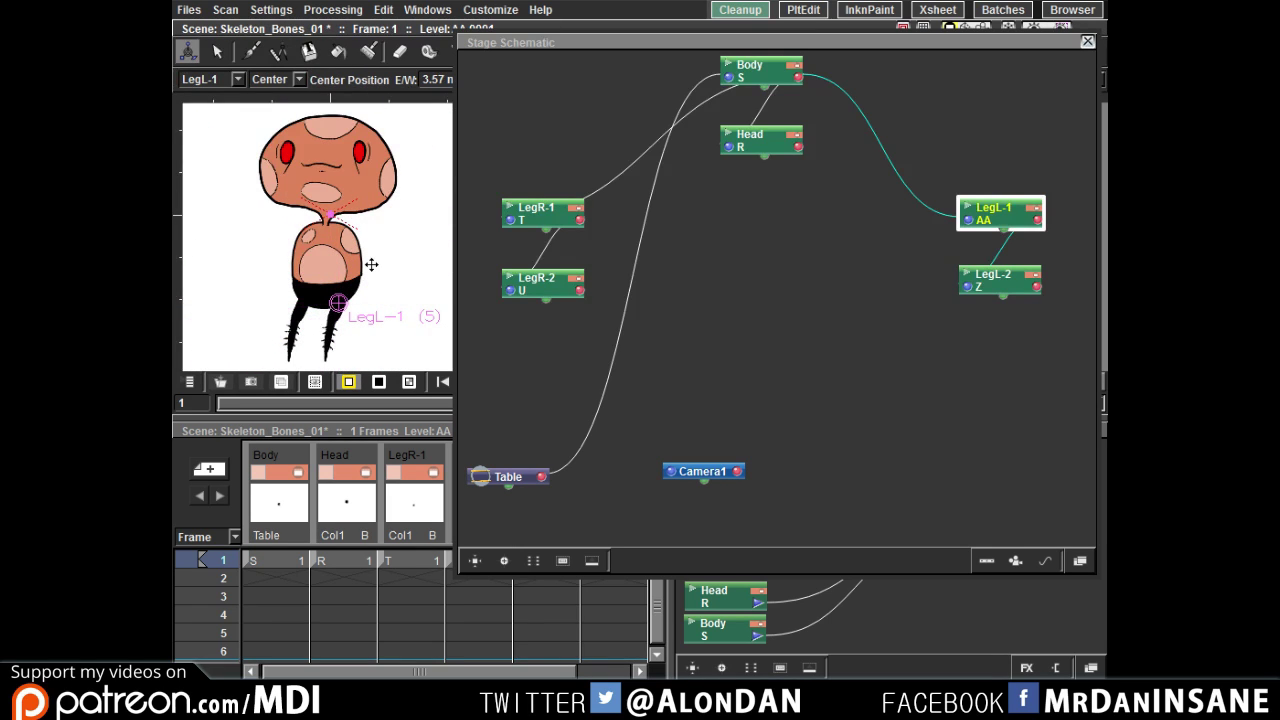
pyautogui.moveTo(371, 264); pyautogui.dragTo(372, 260)
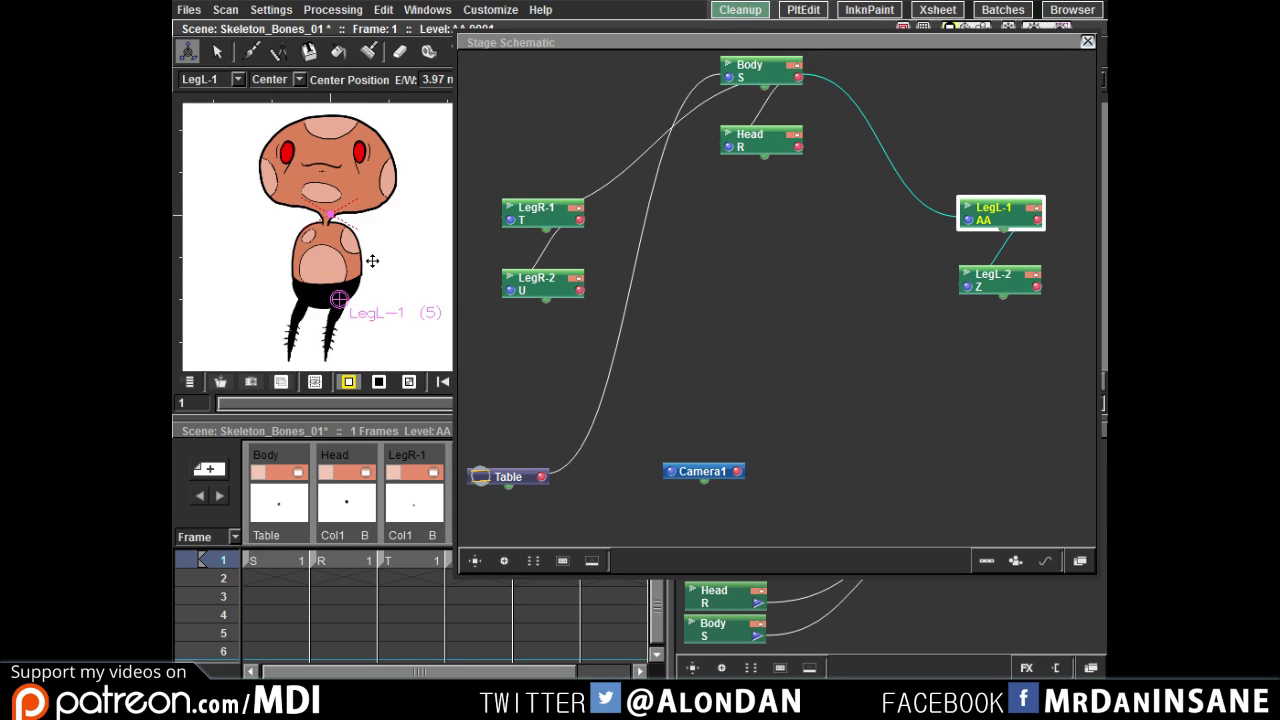
pyautogui.click(540, 213)
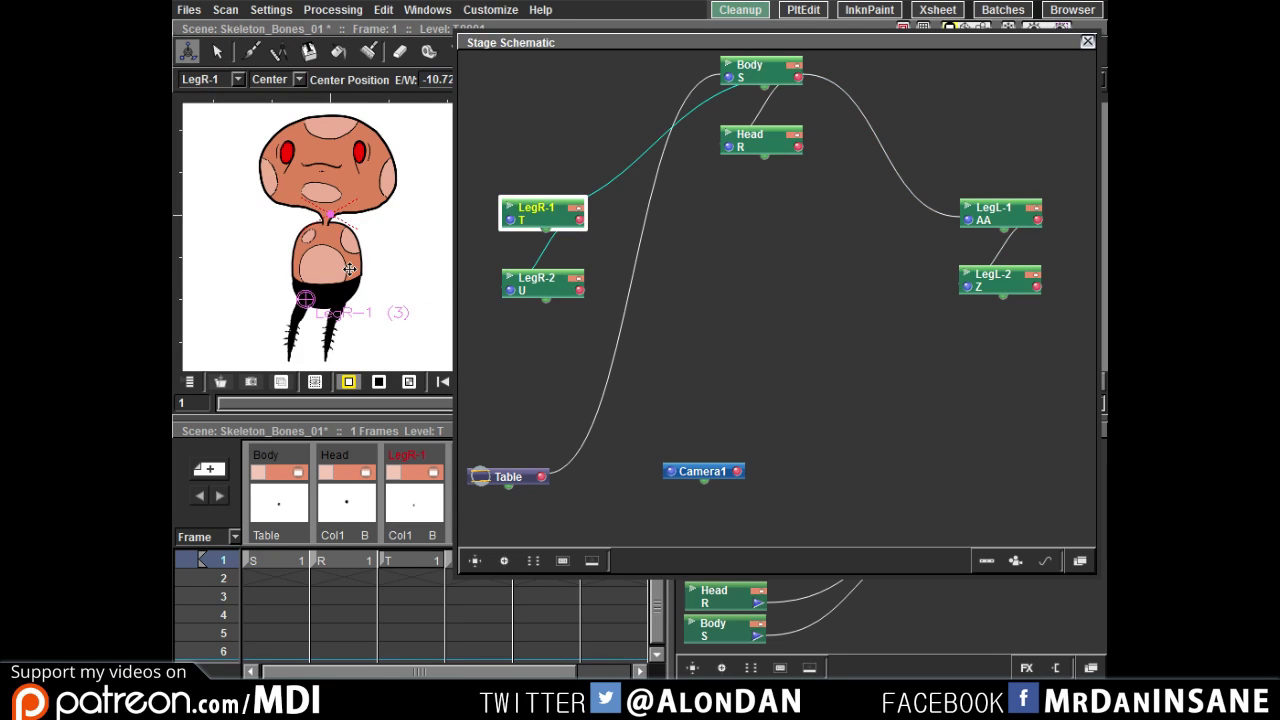
pyautogui.moveTo(349, 268); pyautogui.dragTo(349, 267)
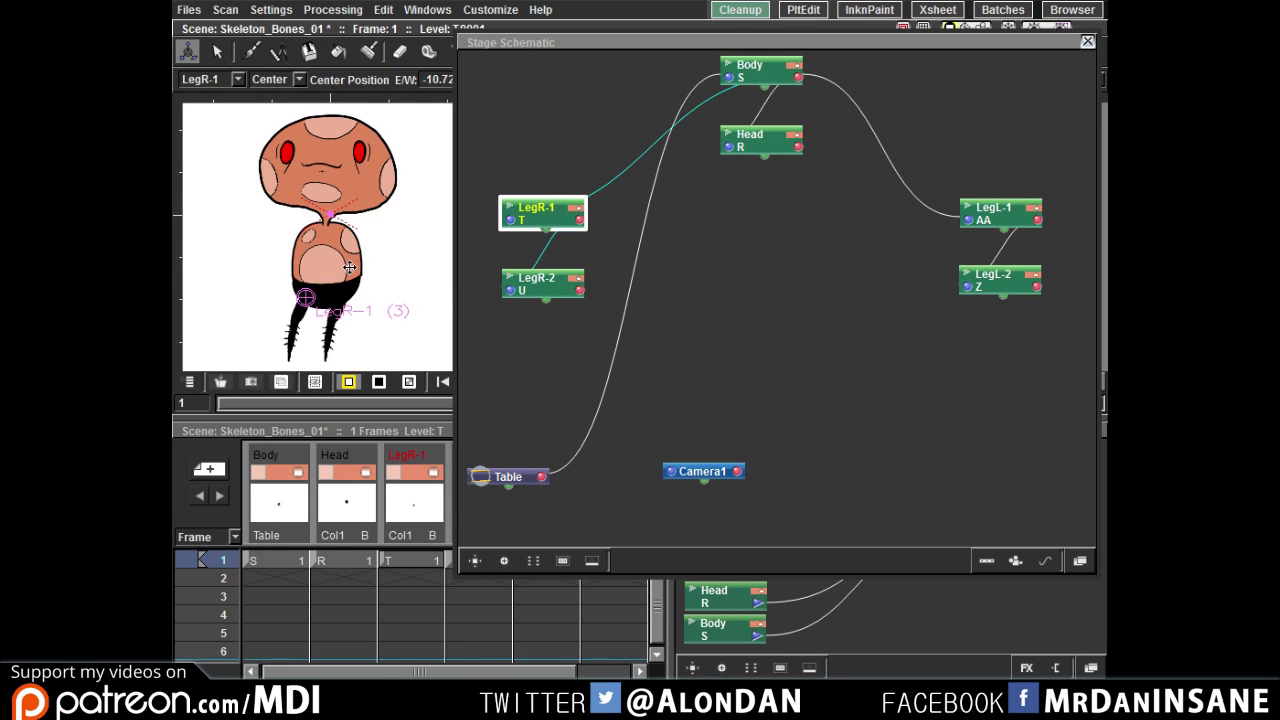
# - Close the Stage Schematic and show the bones with the Skeleton tool in Build Skeleton mode
pyautogui.click(601, 117)
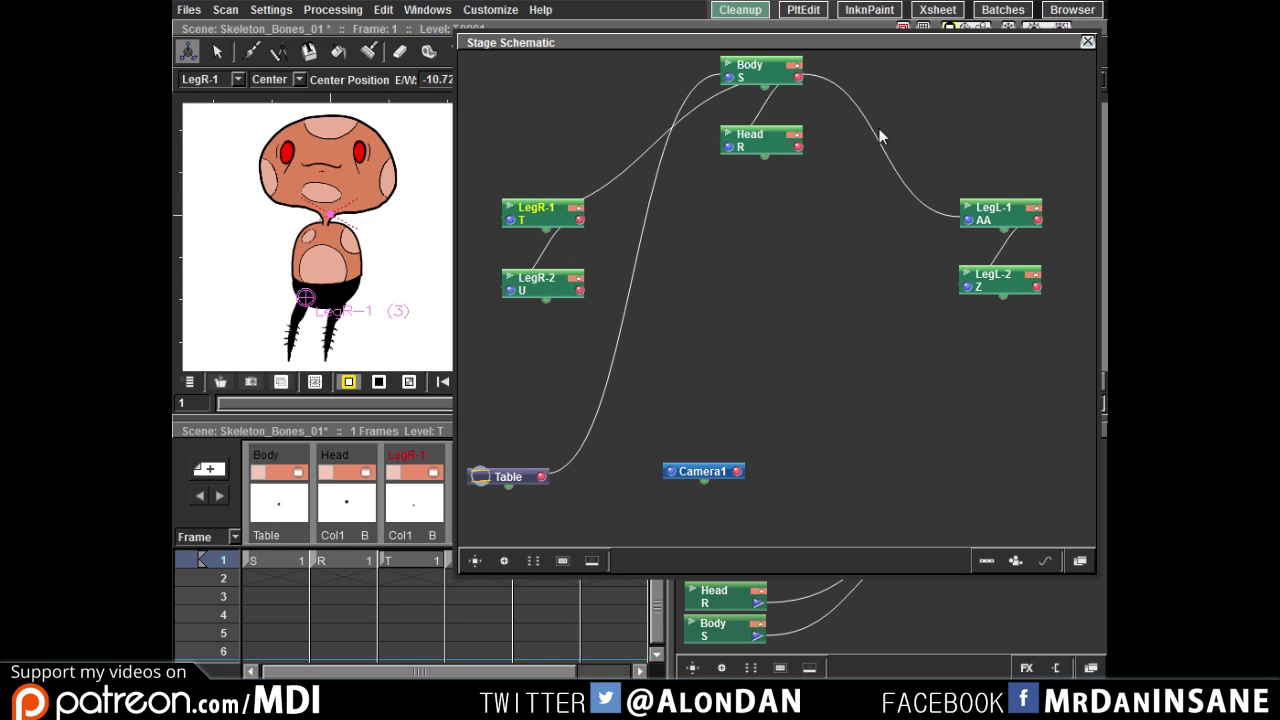
pyautogui.click(1087, 42)
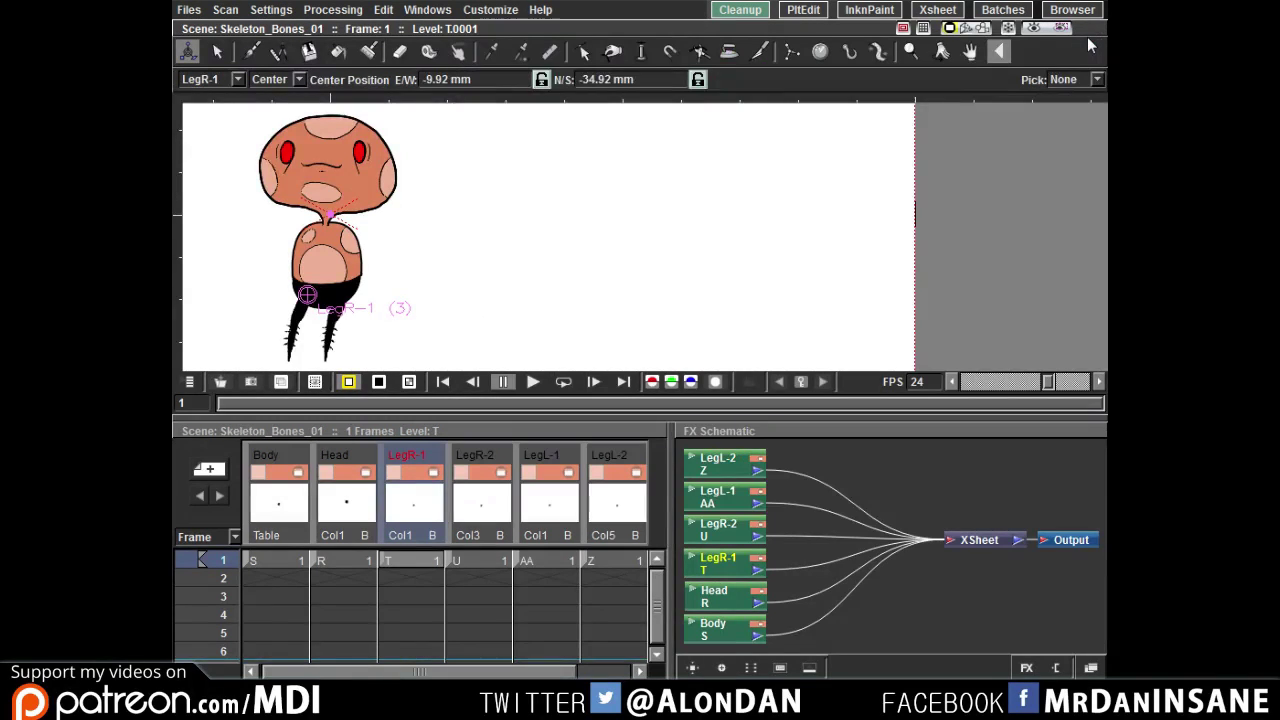
pyautogui.click(791, 53)
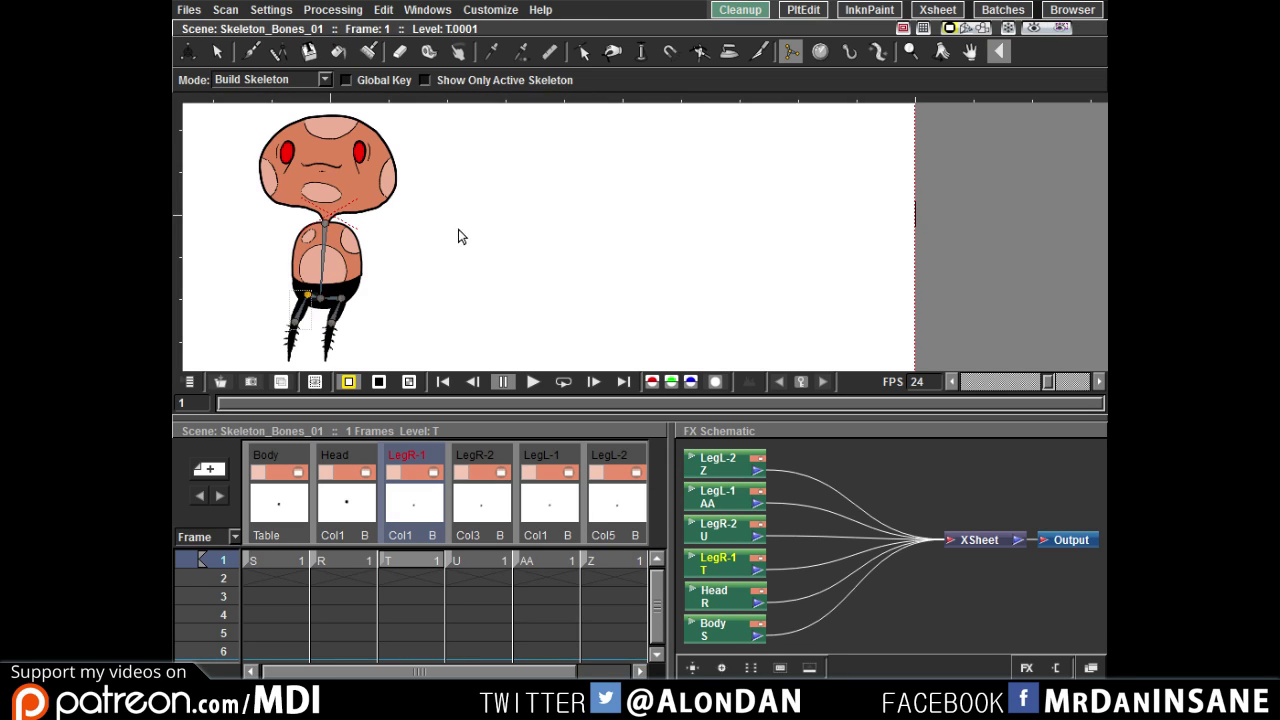
pyautogui.click(304, 84)
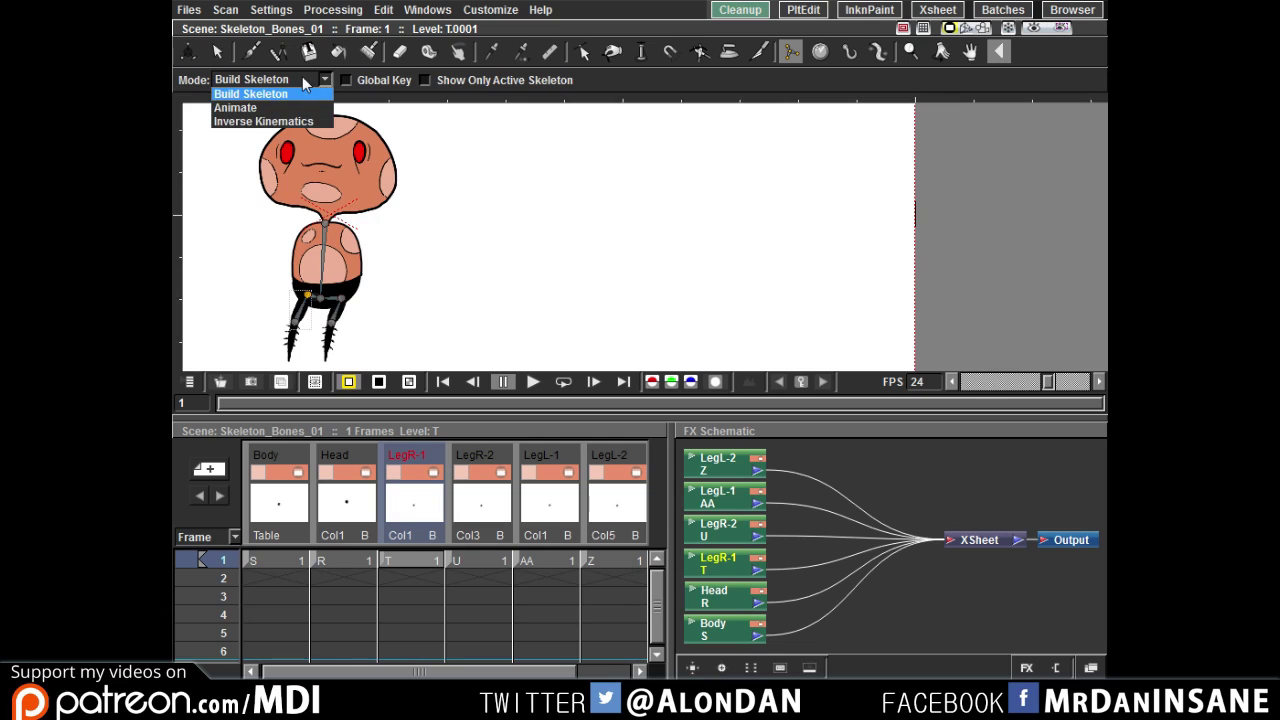
pyautogui.click(305, 82)
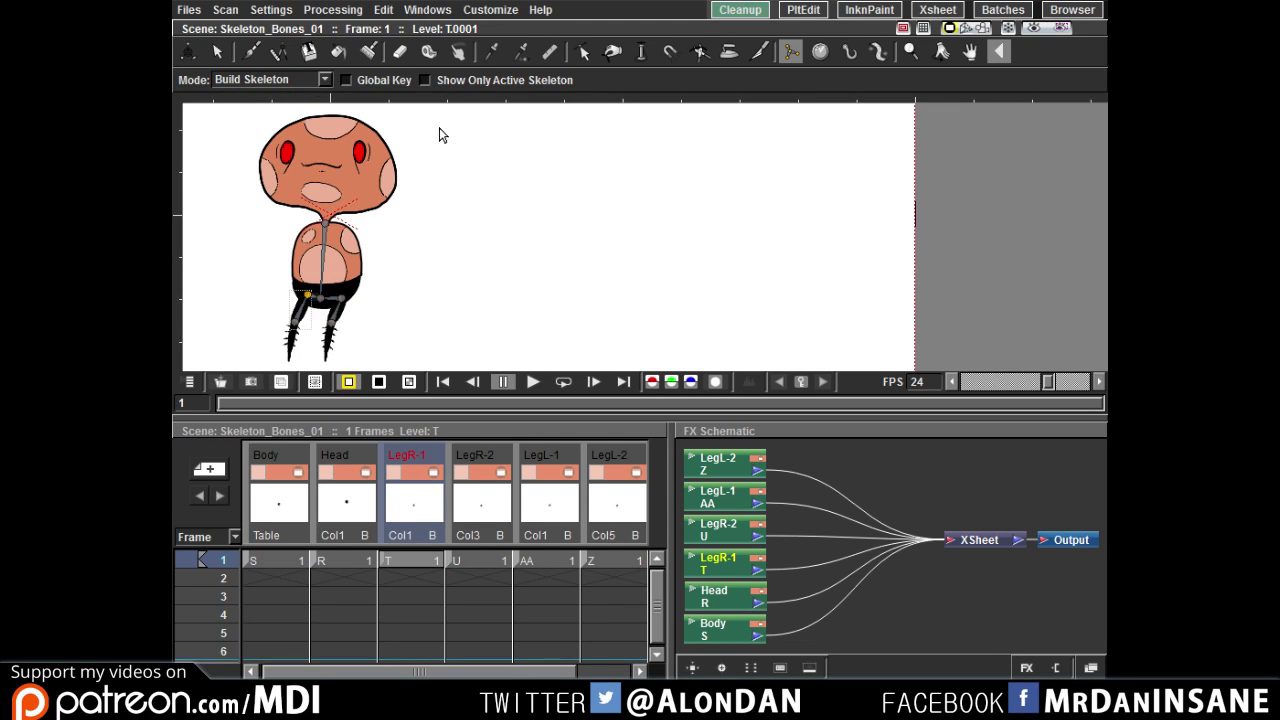
# - Set the Skeleton tool to Animate mode and swing the left leg outward at the hip
pyautogui.click(316, 86)
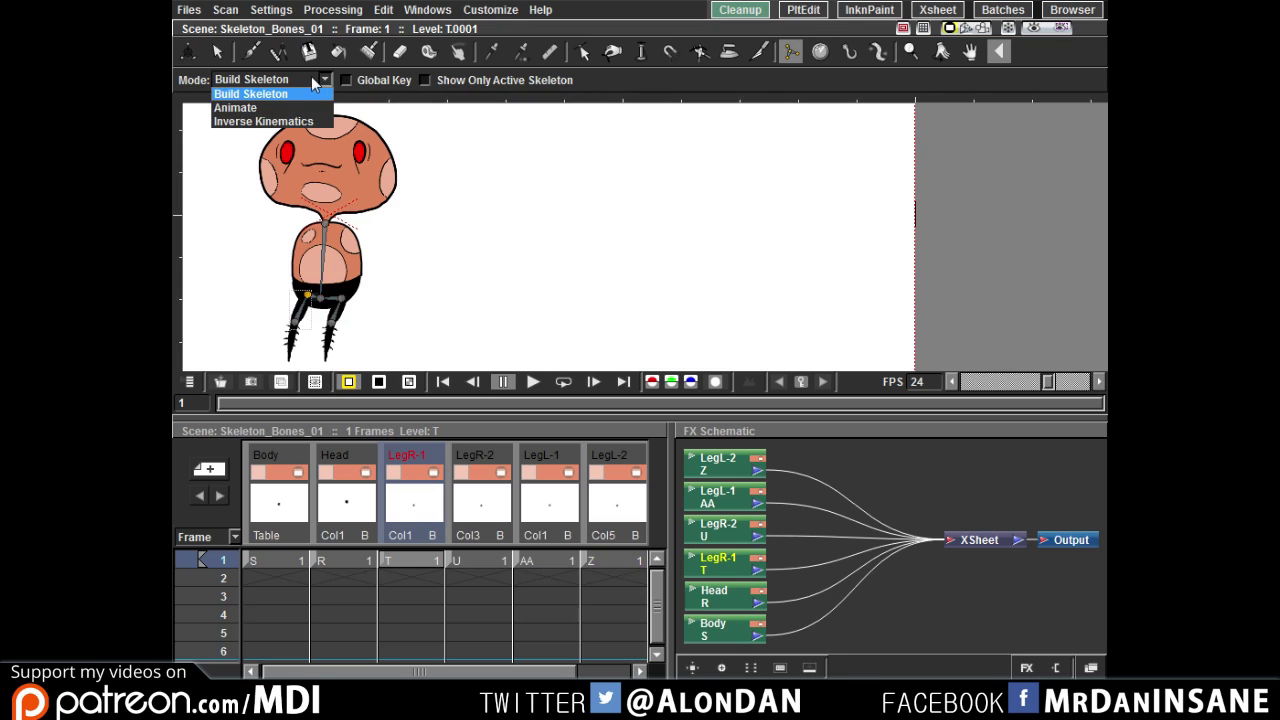
pyautogui.click(290, 109)
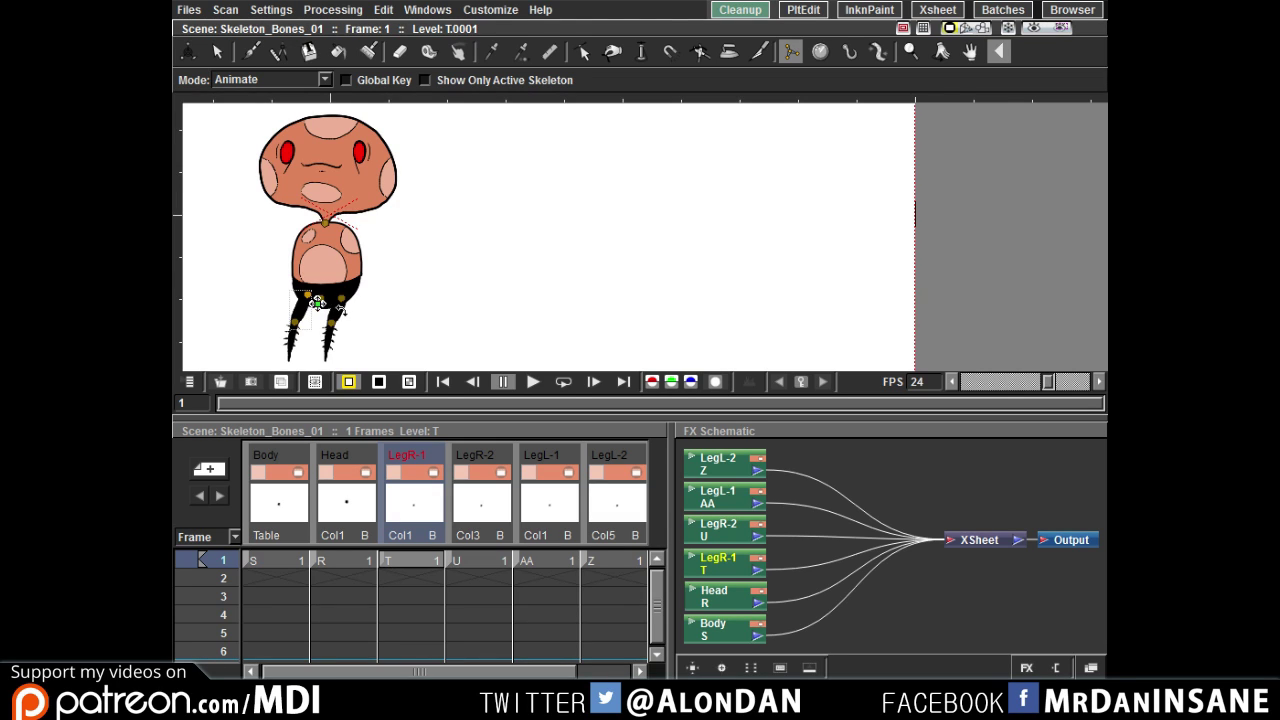
pyautogui.moveTo(298, 306)
pyautogui.mouseDown()
pyautogui.moveTo(300, 285)
pyautogui.moveTo(284, 316)
pyautogui.moveTo(293, 324)
pyautogui.moveTo(272, 318)
pyautogui.moveTo(313, 300)
pyautogui.mouseUp()
pyautogui.click(296, 325)
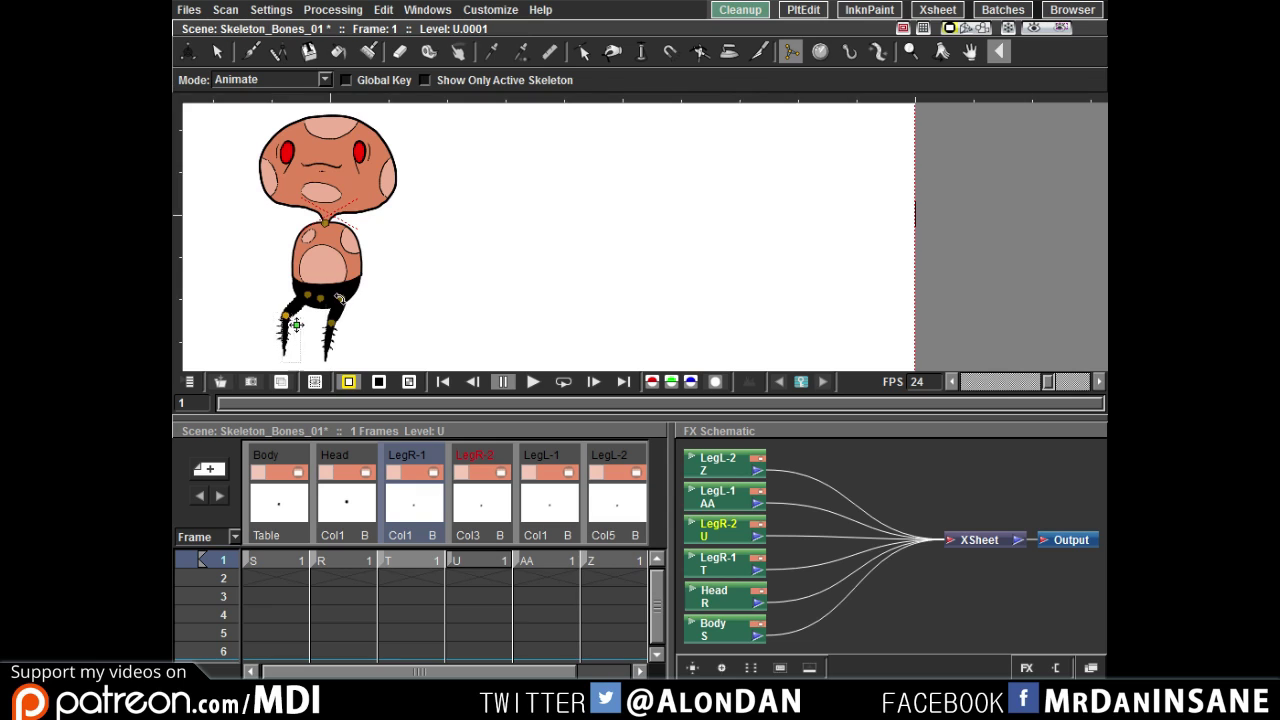
pyautogui.click(343, 300)
pyautogui.moveTo(409, 320); pyautogui.dragTo(380, 235)
# - Tilt the body about the hips and back upright, then tilt the head clockwise at the neck
pyautogui.click(358, 328)
pyautogui.click(330, 290)
pyautogui.click(292, 340)
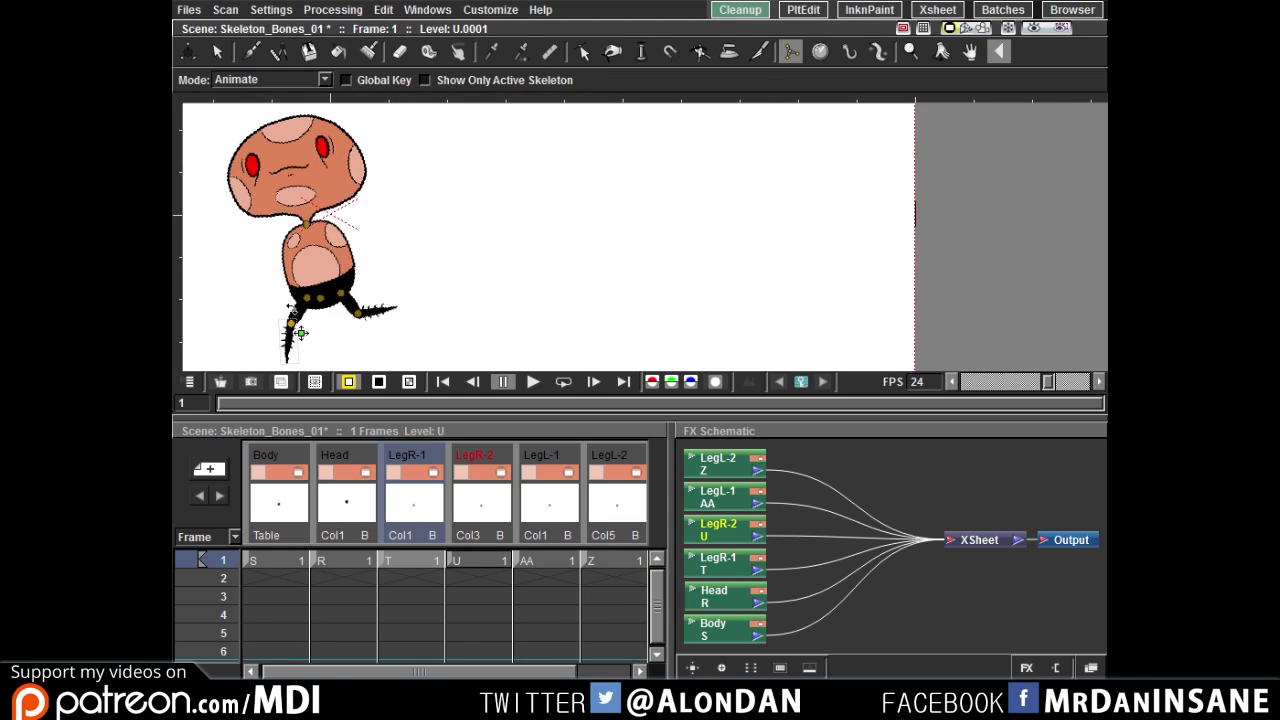
pyautogui.click(320, 292)
pyautogui.moveTo(320, 292); pyautogui.dragTo(330, 307)
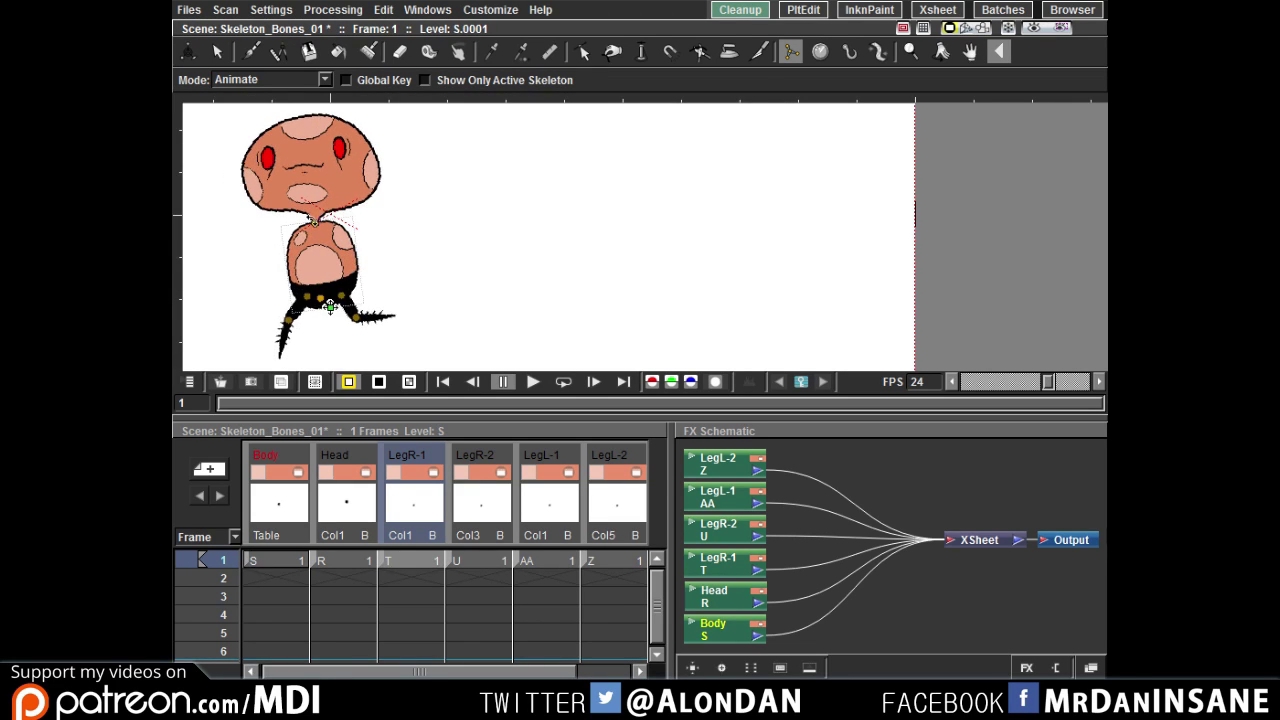
pyautogui.click(360, 190)
pyautogui.moveTo(400, 206); pyautogui.dragTo(427, 232)
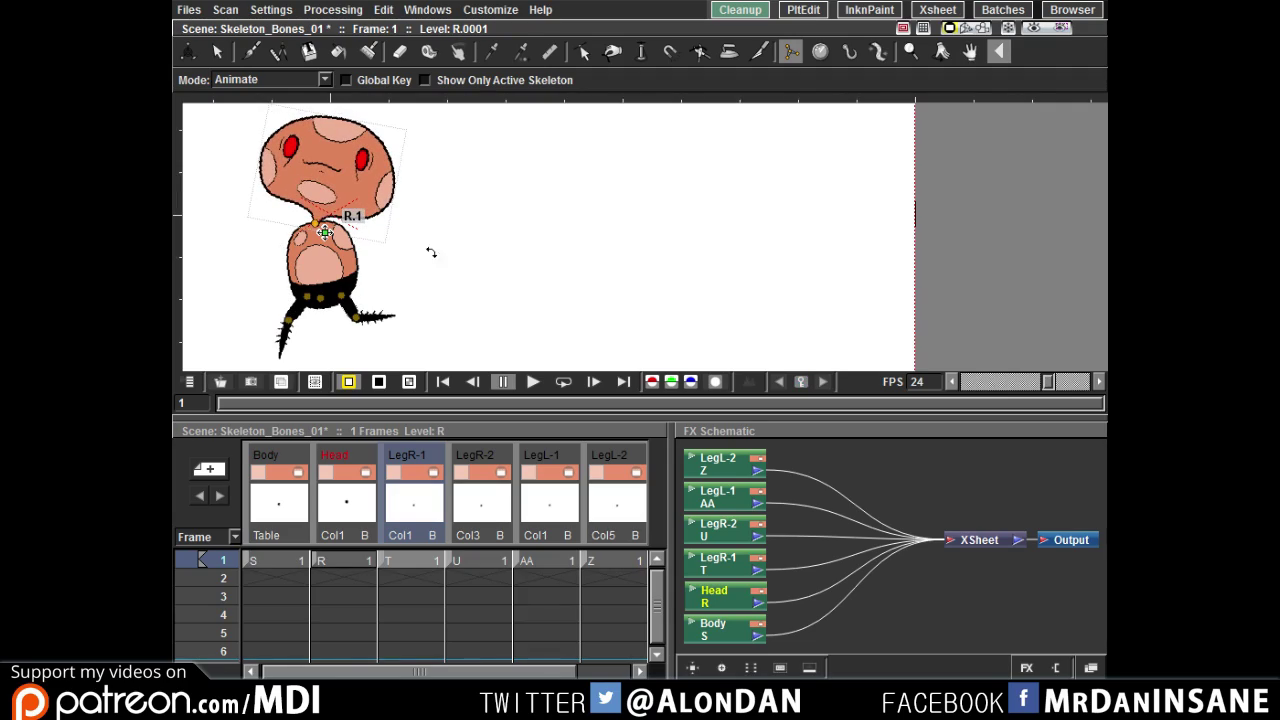